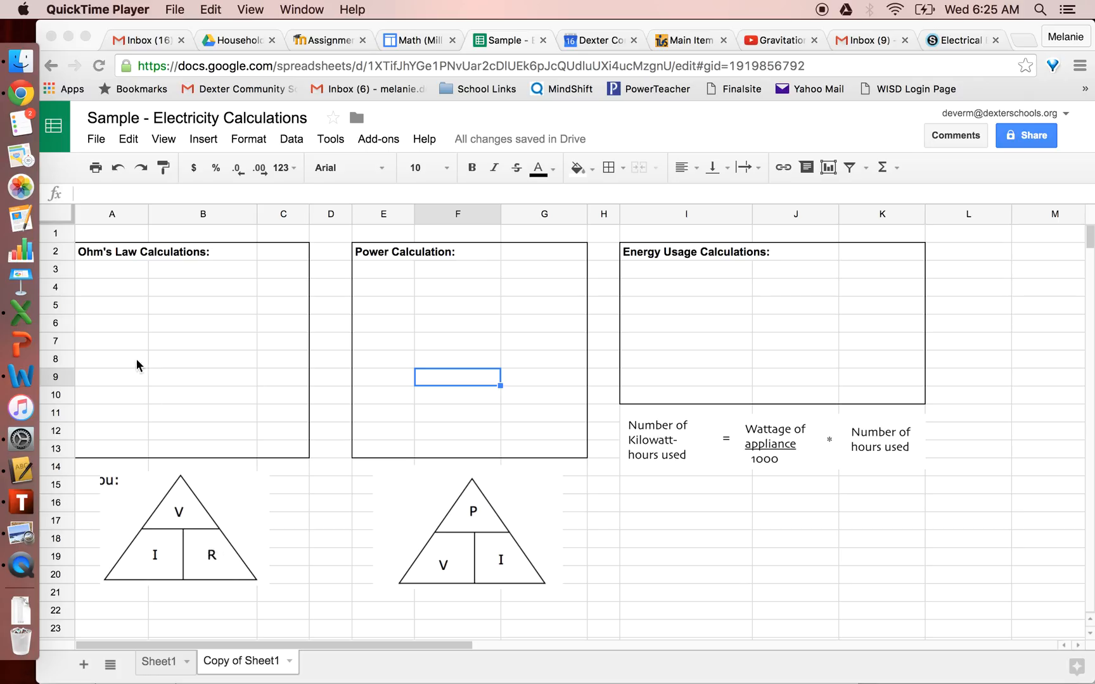
Step: Label A3 "Current", shade the input cell B3 light pink, and enter the unit "amps" in C3
click(138, 272)
click(137, 271)
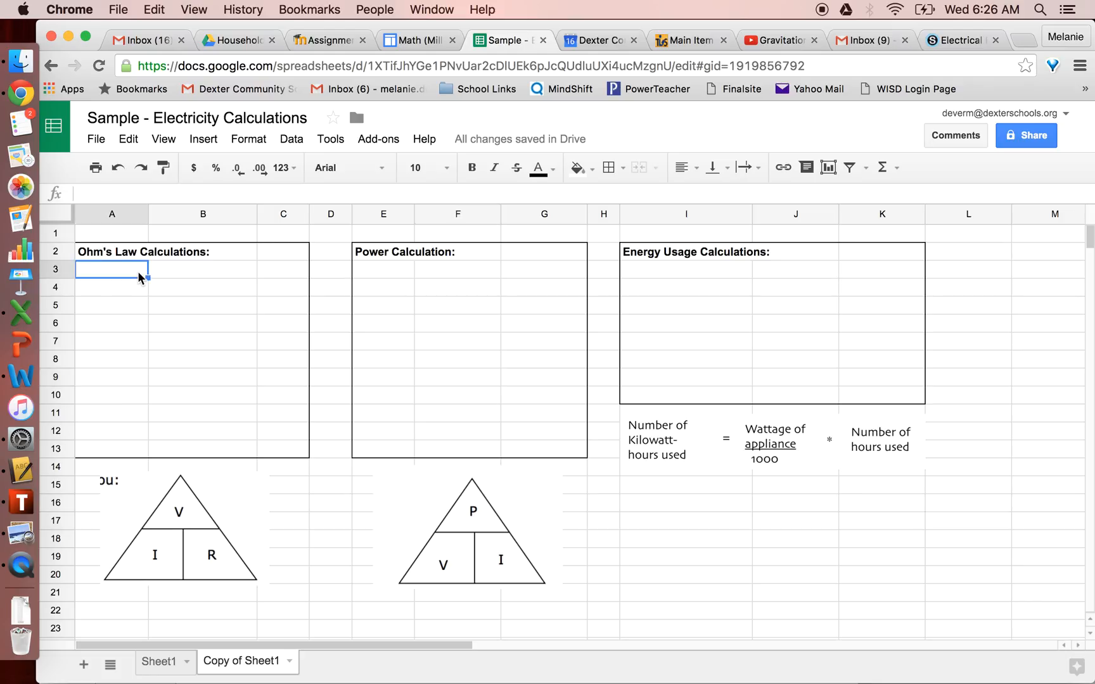
text(Current)
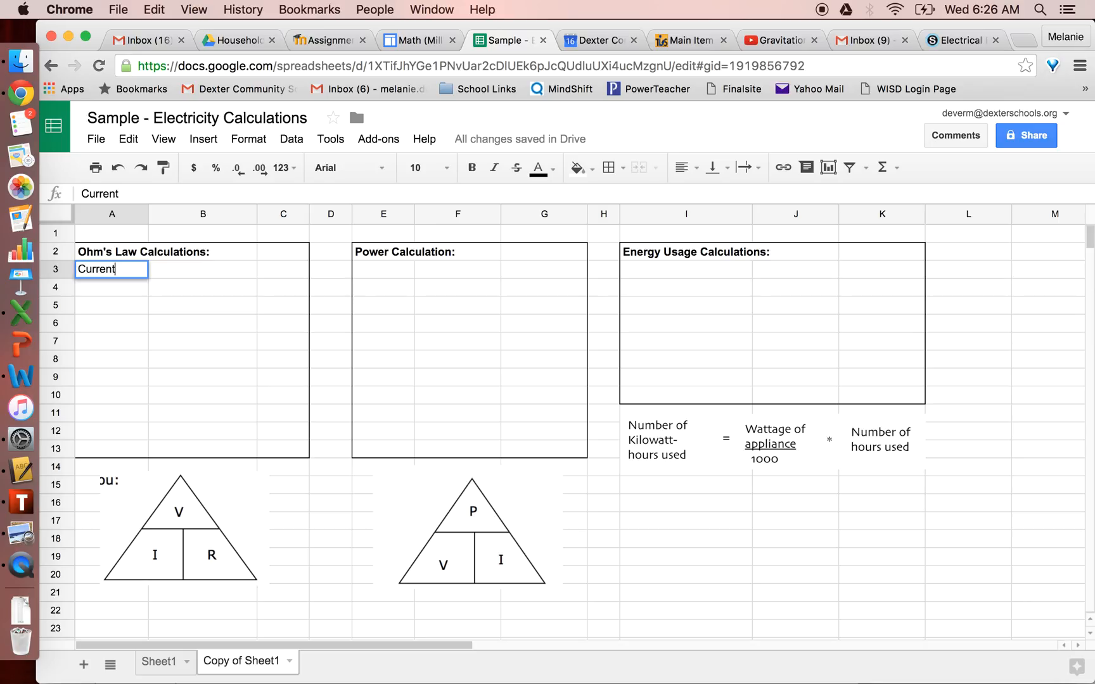
key(Tab)
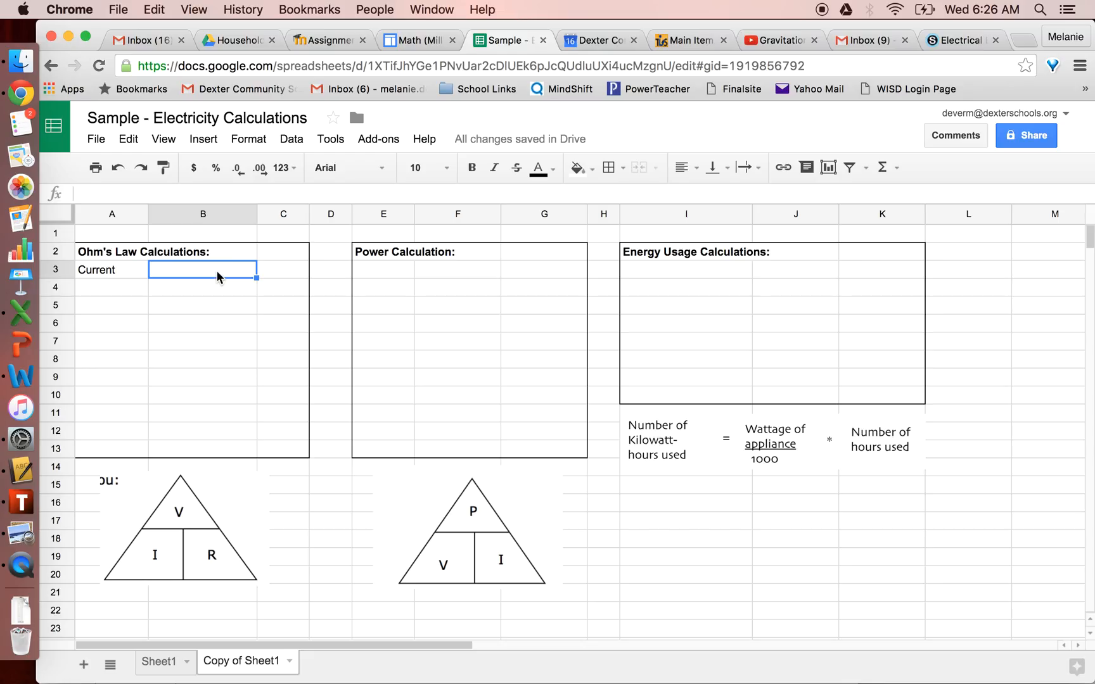
click(594, 166)
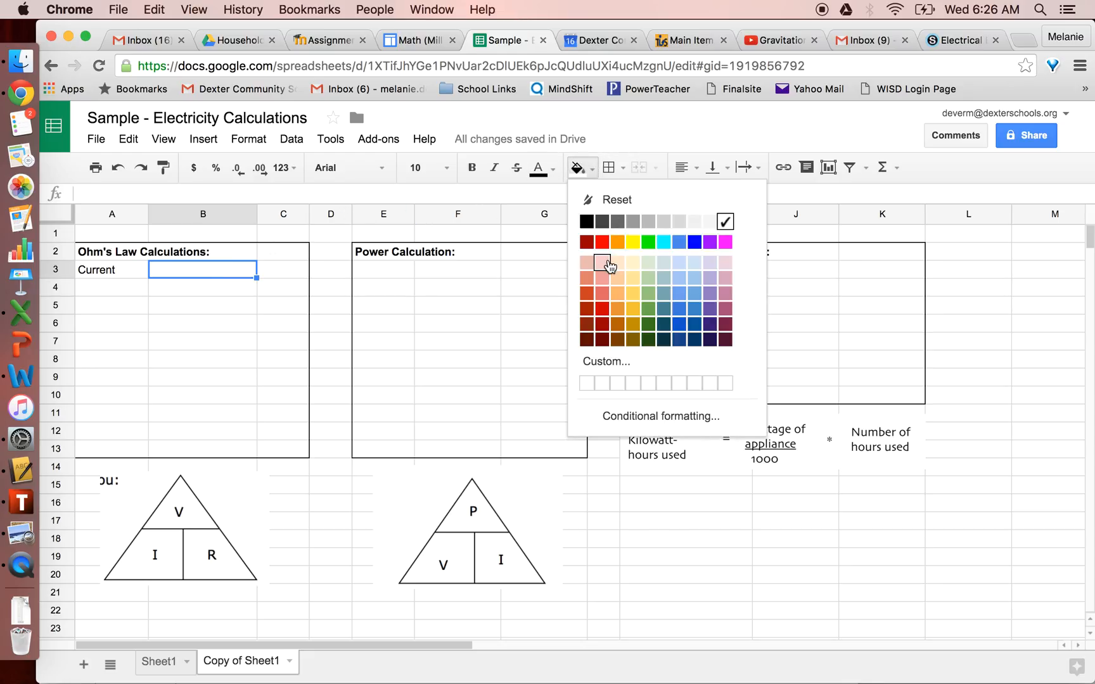
click(726, 262)
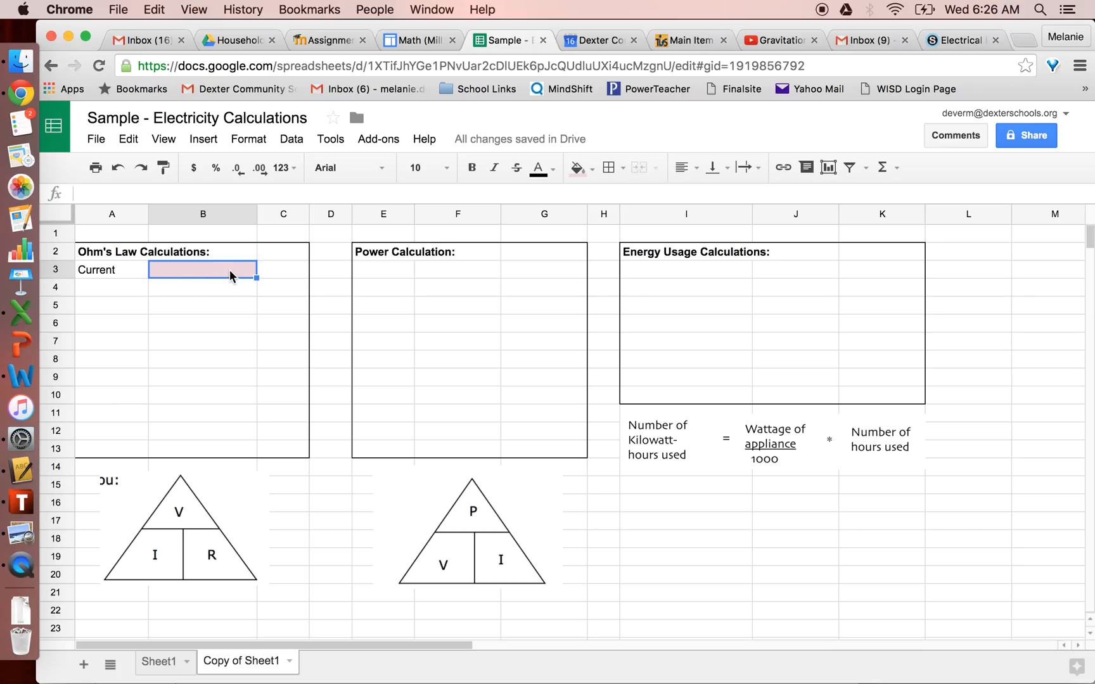
click(292, 273)
text(amps)
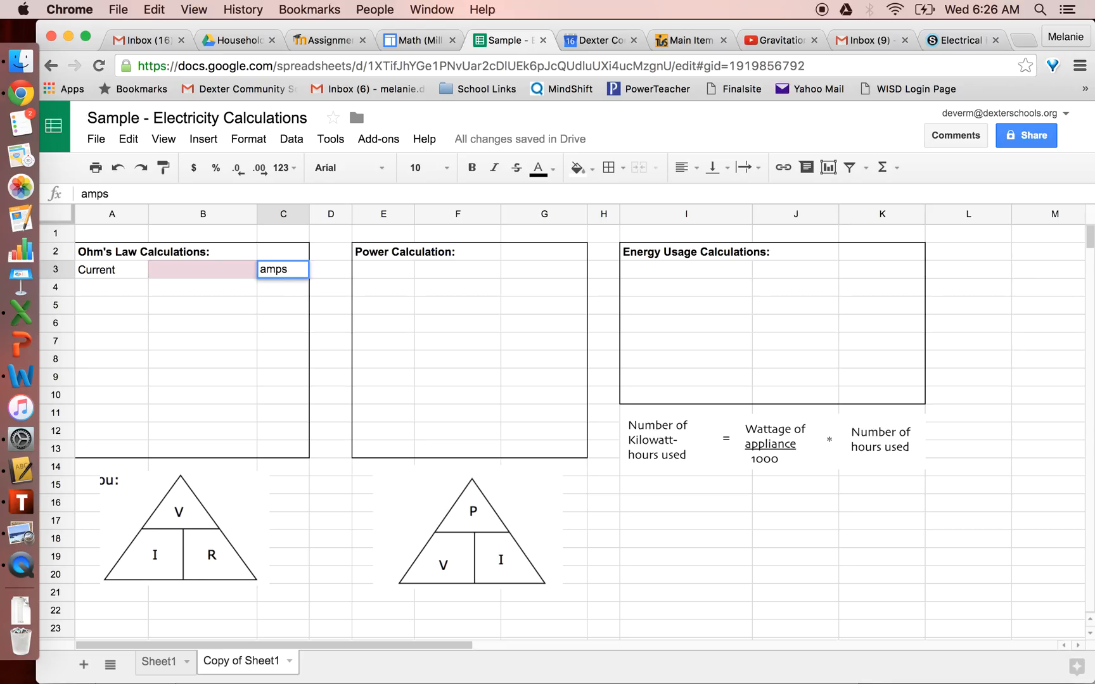
Step: Label A4 "Resistance", shade the input cell B4 light pink, and enter the unit "ohms" in C4
click(128, 284)
text(Resistance)
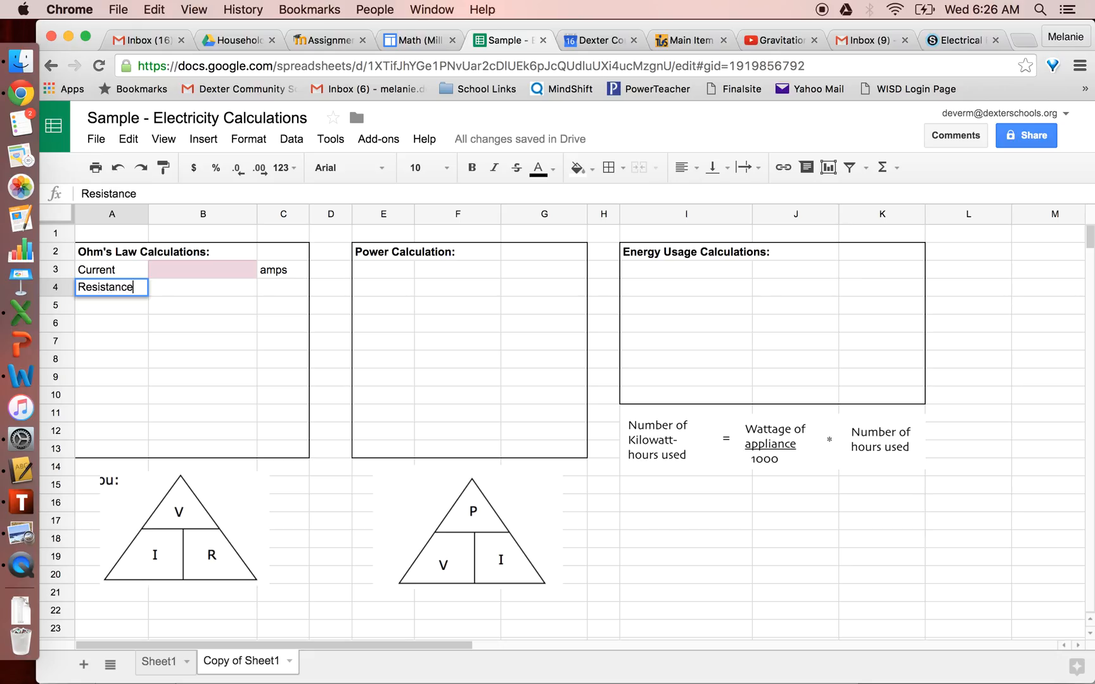
key(Tab)
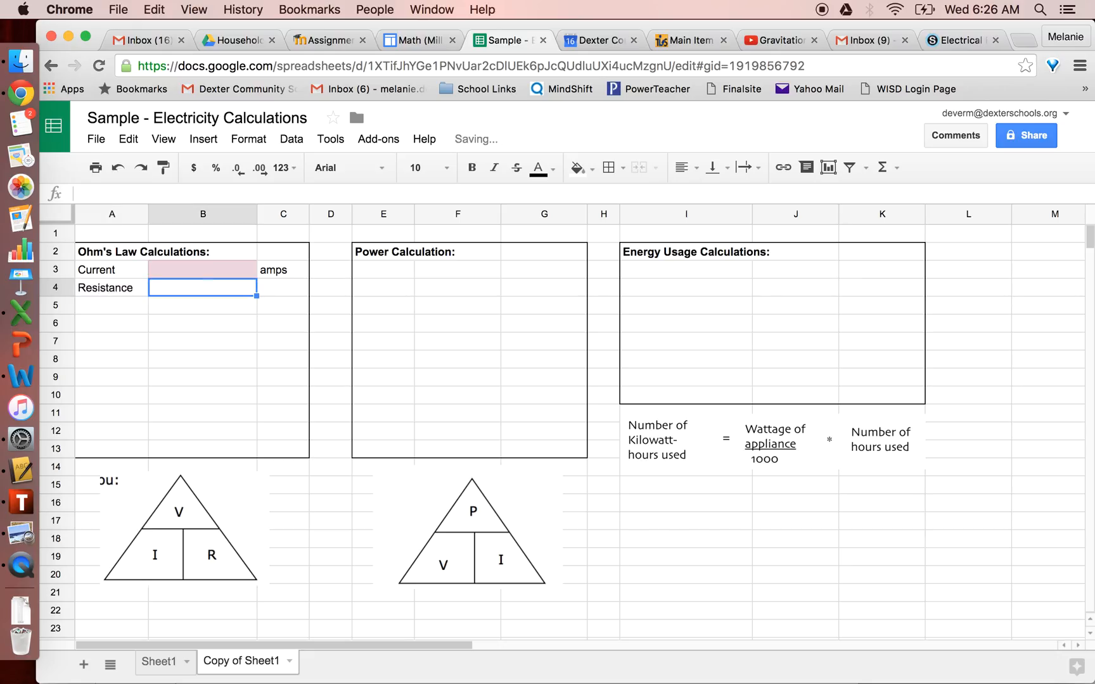
click(590, 169)
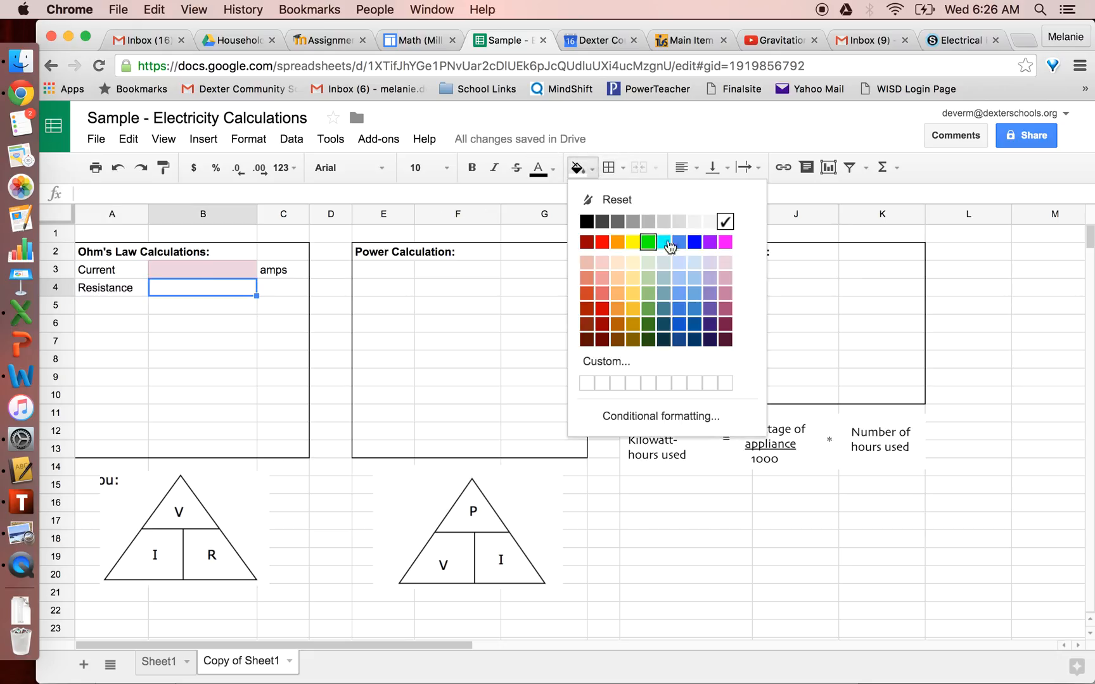
click(725, 262)
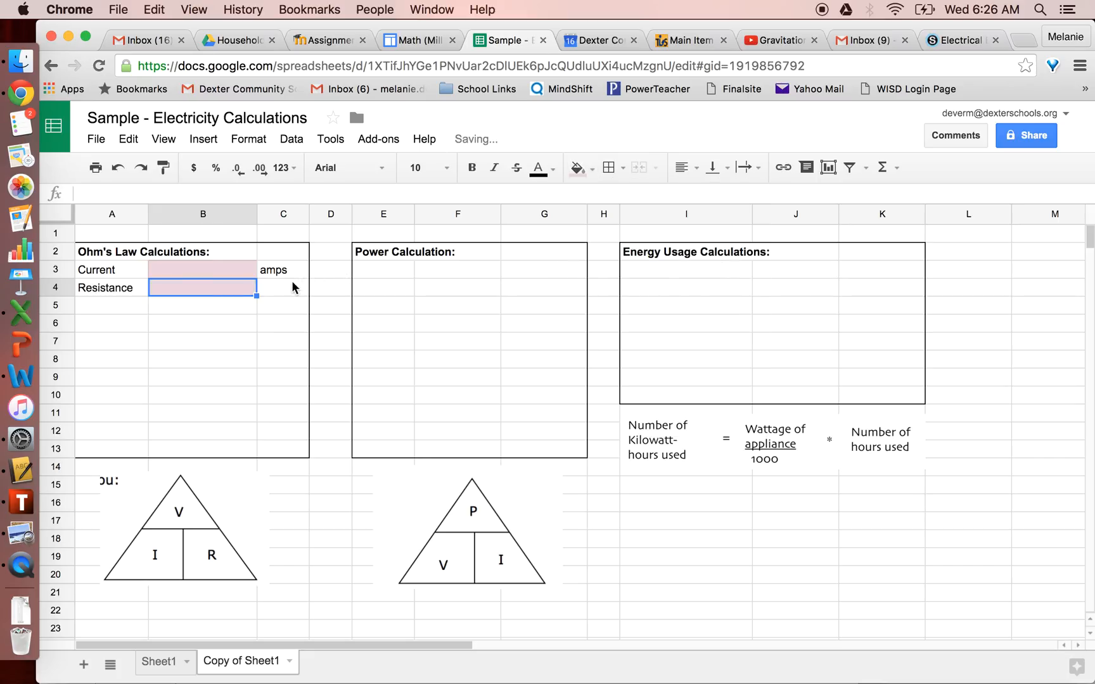
click(272, 284)
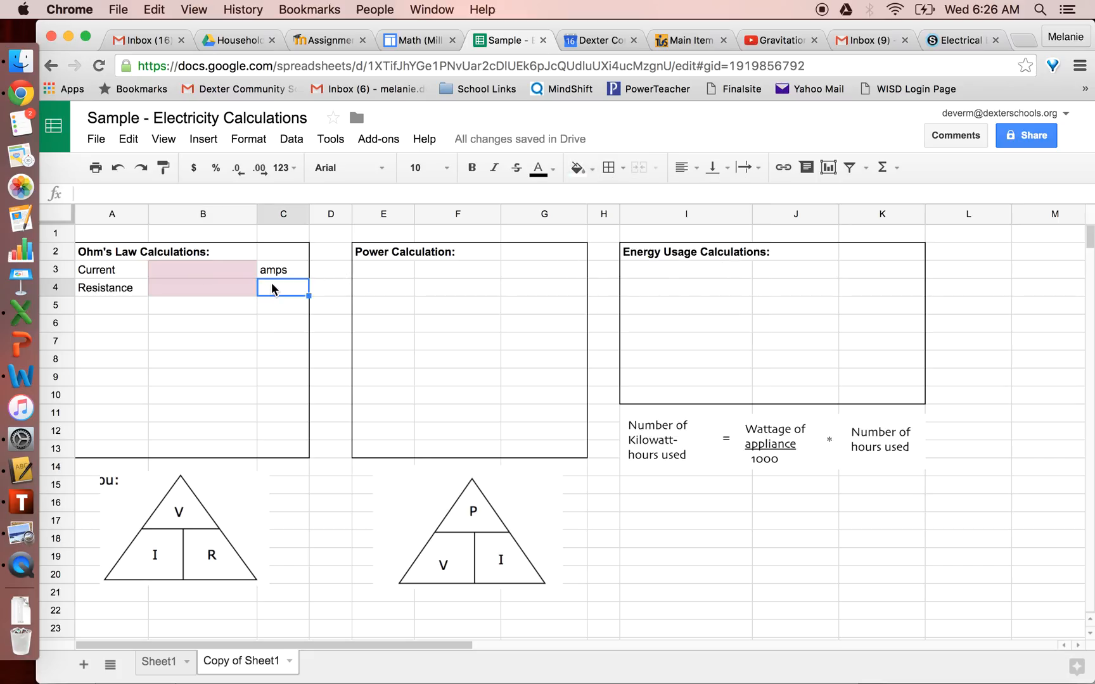
text(ohms)
Step: Label A5 "Voltage" and enter the unit "volts" in C5, leaving B5 empty
click(126, 305)
text(Voltage)
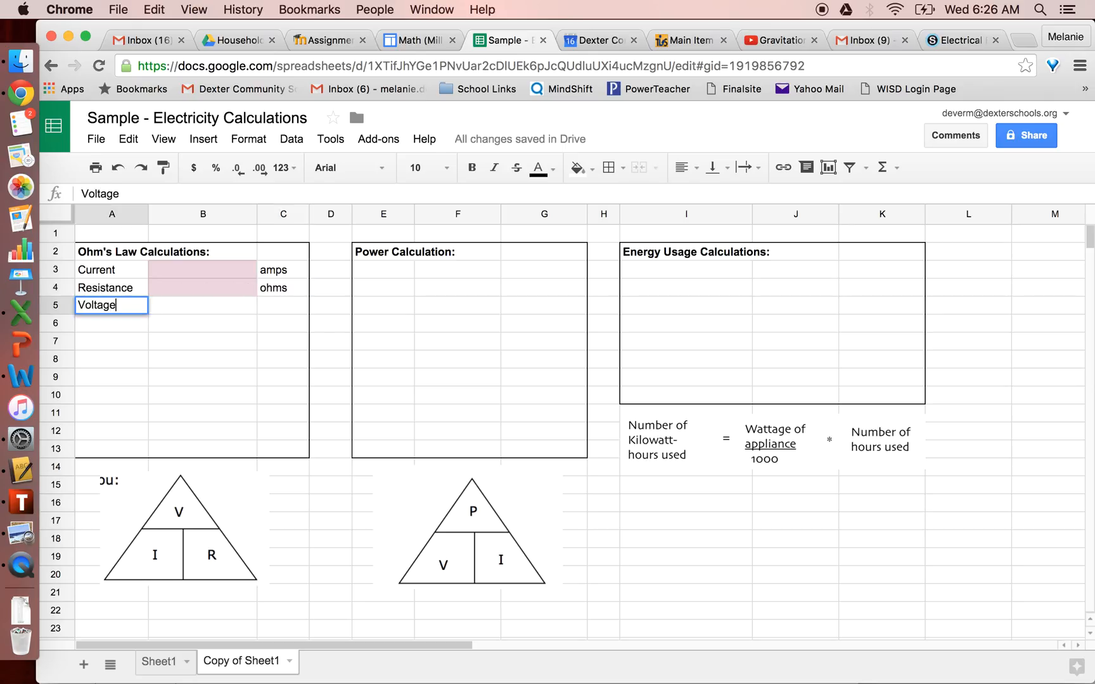
key(Tab)
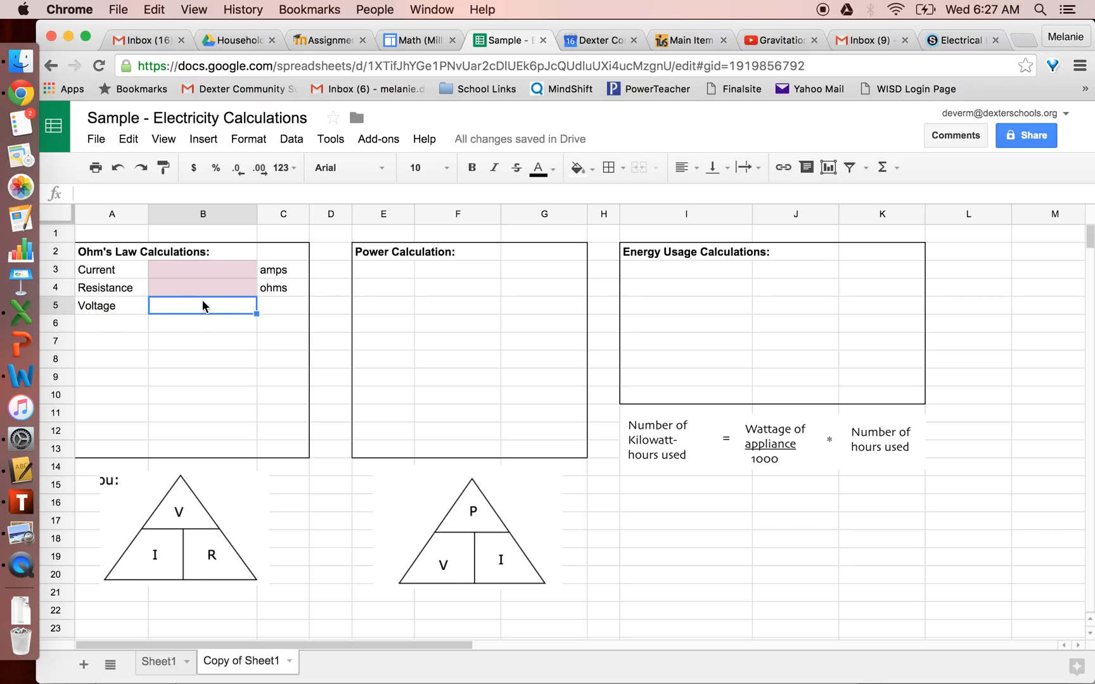
click(281, 302)
text(volts)
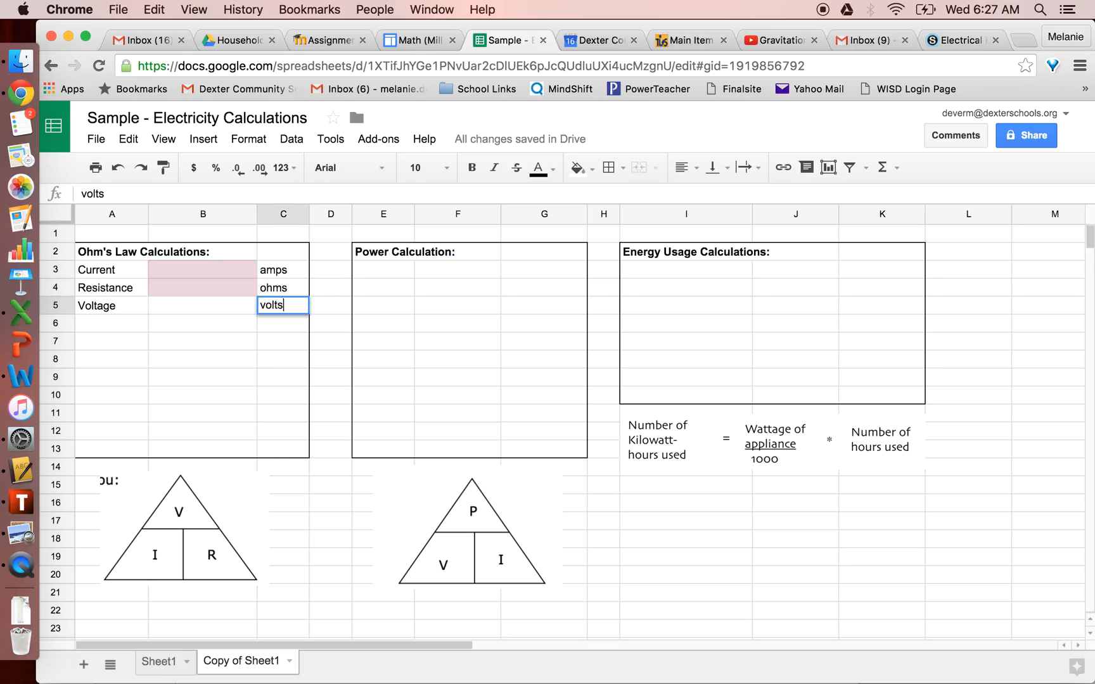
Step: Enter the formula =B3*B4 in B5 to calculate voltage from current and resistance
click(206, 304)
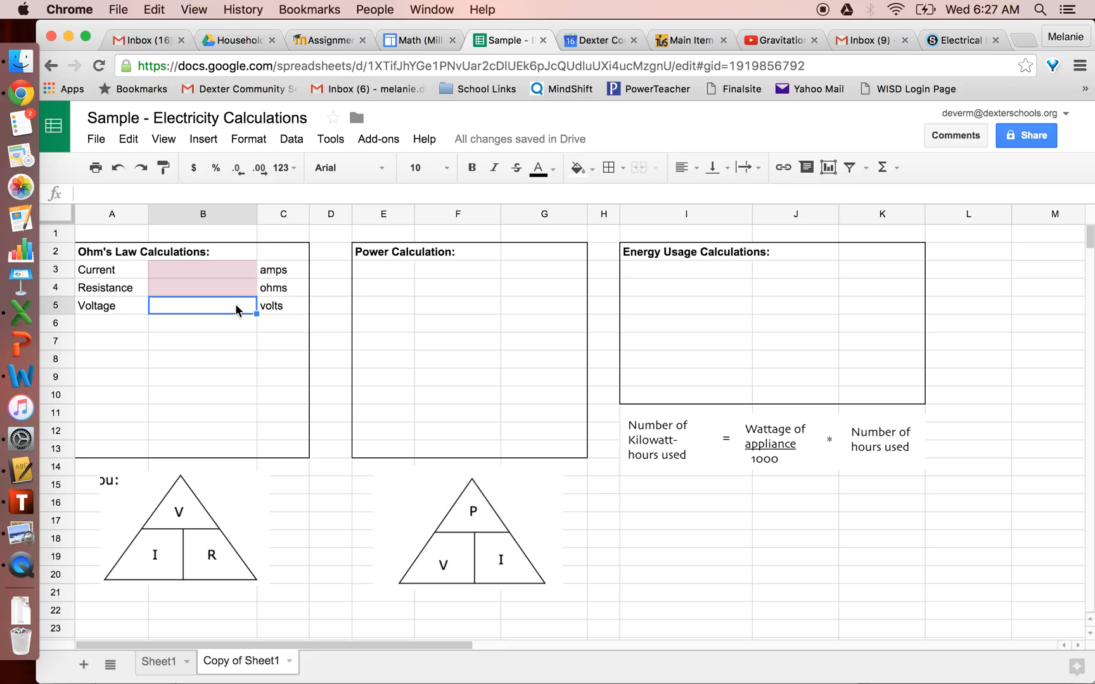
text(=)
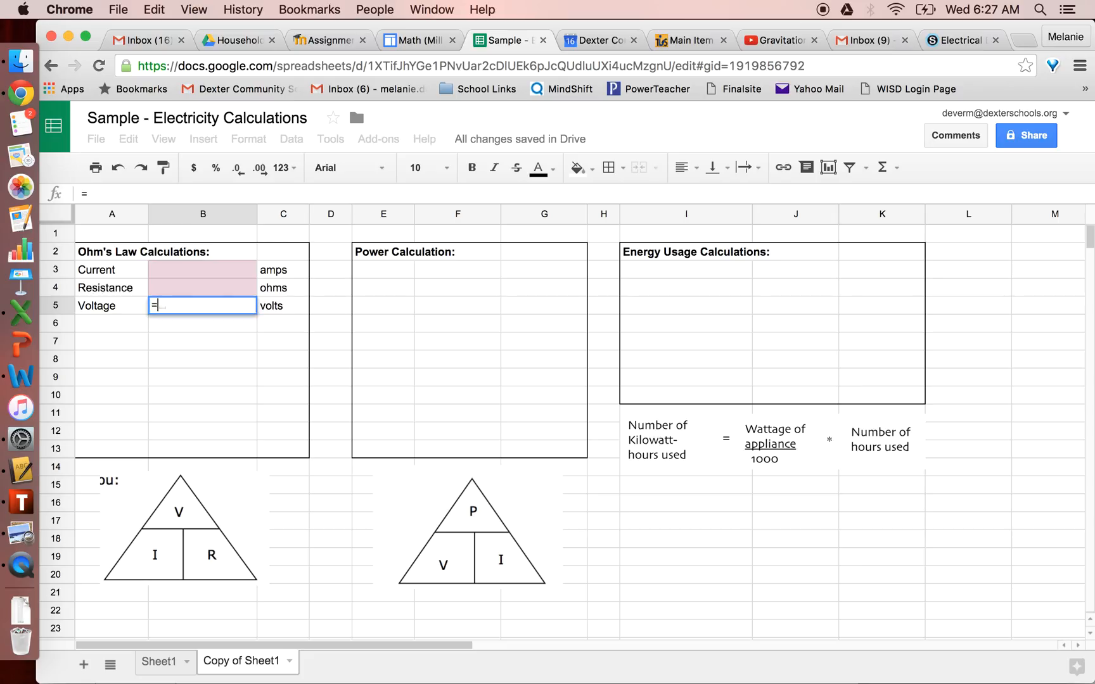
click(226, 266)
text(*)
click(203, 286)
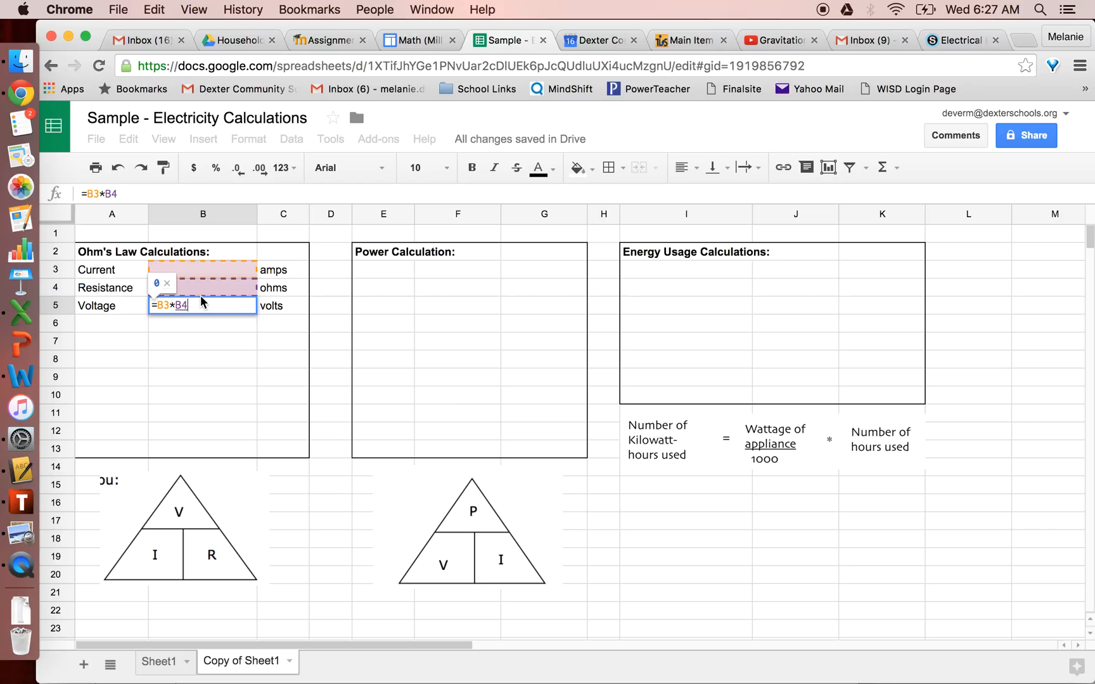
key(Return)
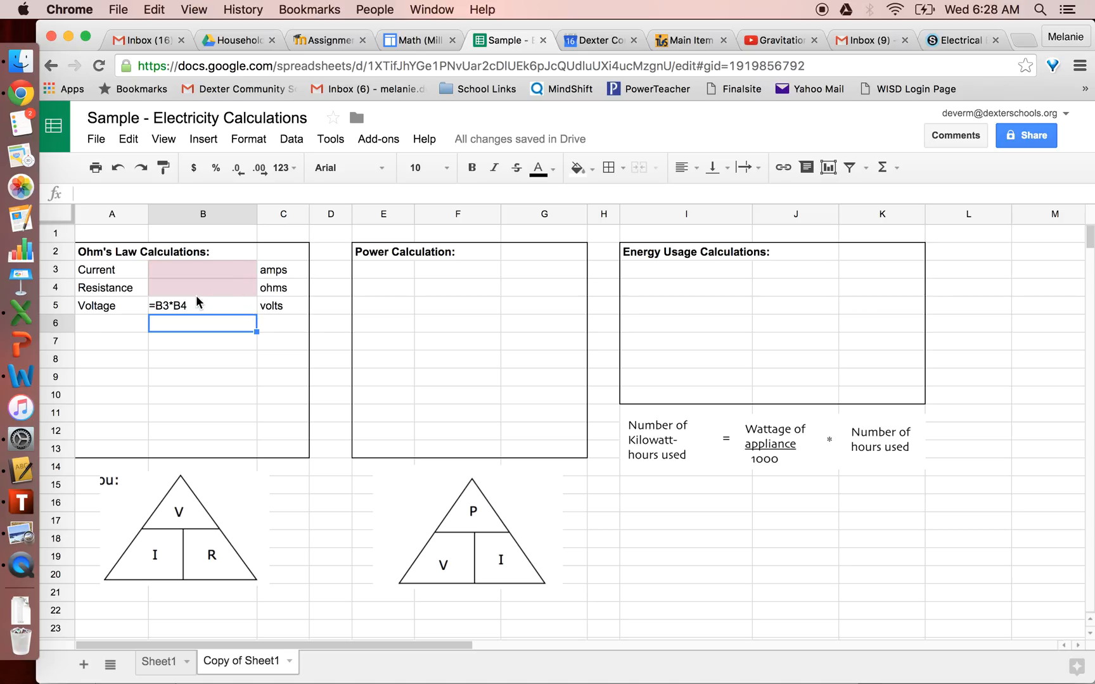
Step: Turn off the display of all formulas so the sheet shows calculated values
click(69, 214)
click(196, 138)
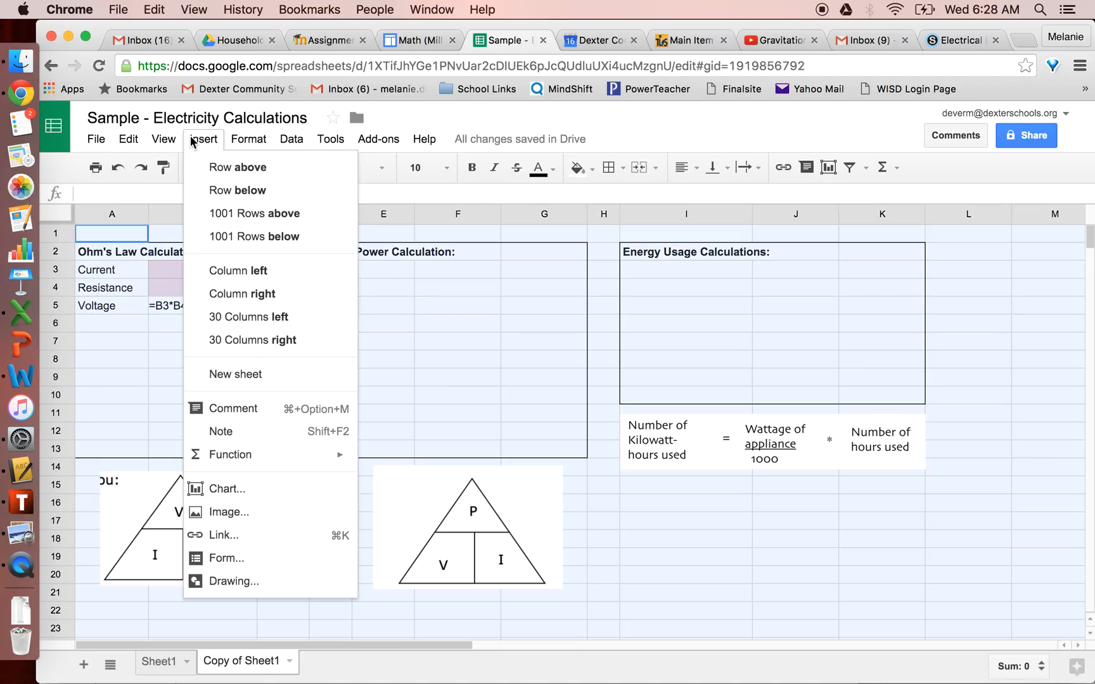
mouse_move(168, 144)
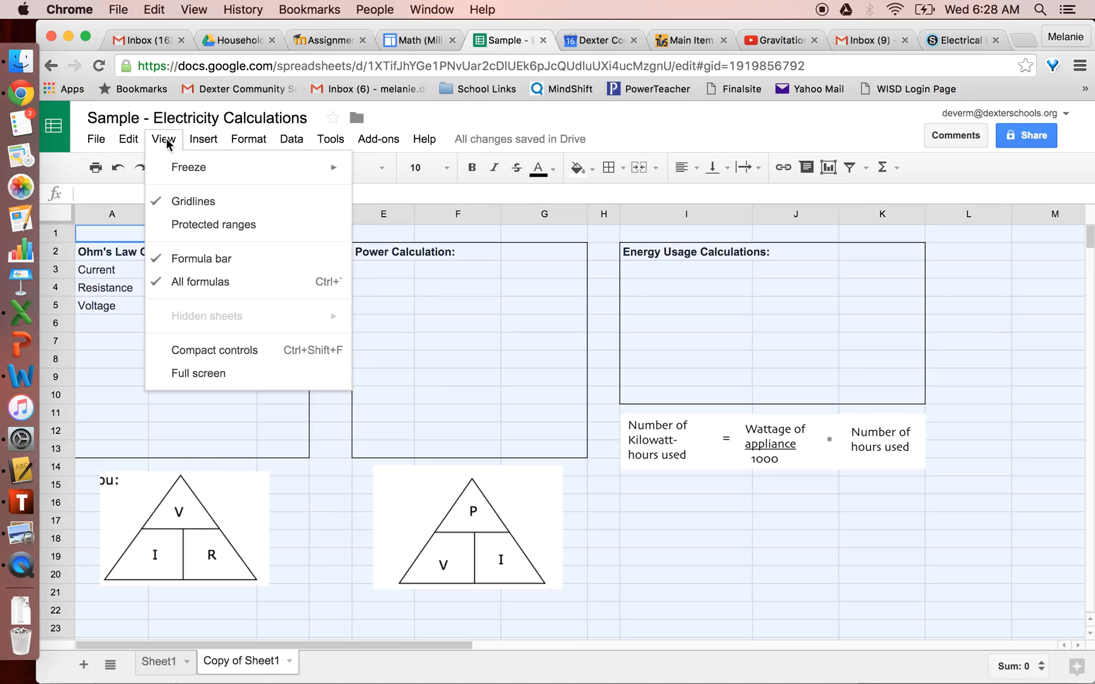
click(188, 289)
click(186, 341)
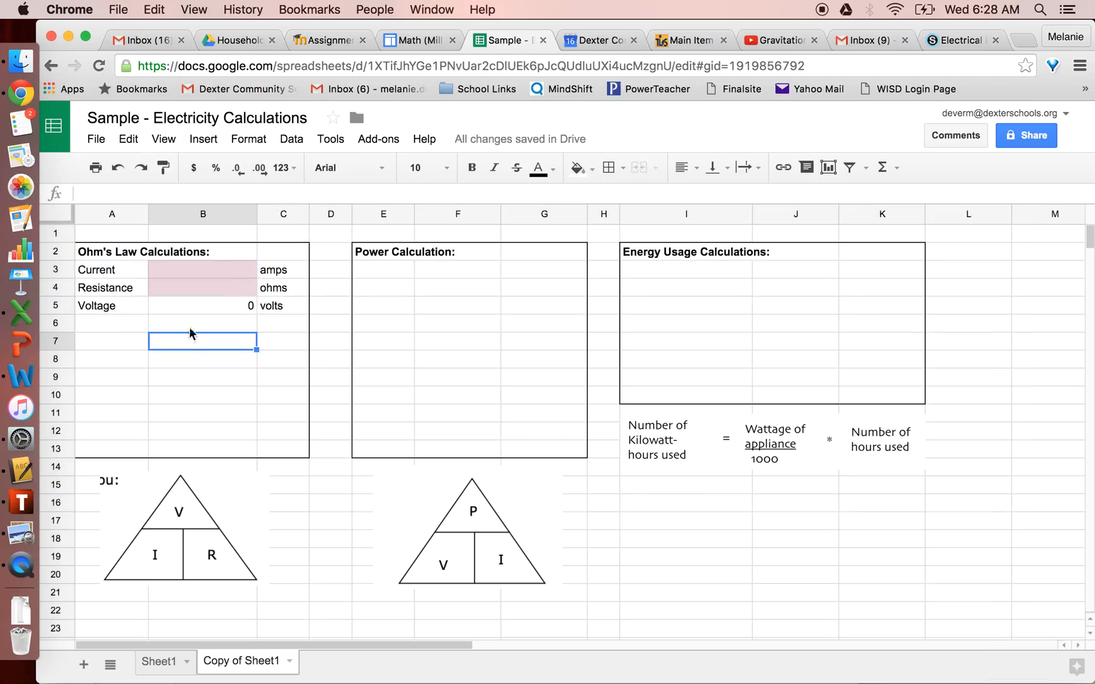
Step: Test the voltage formula by entering a current of 10 in B3 and a resistance of 5 in B4
click(221, 271)
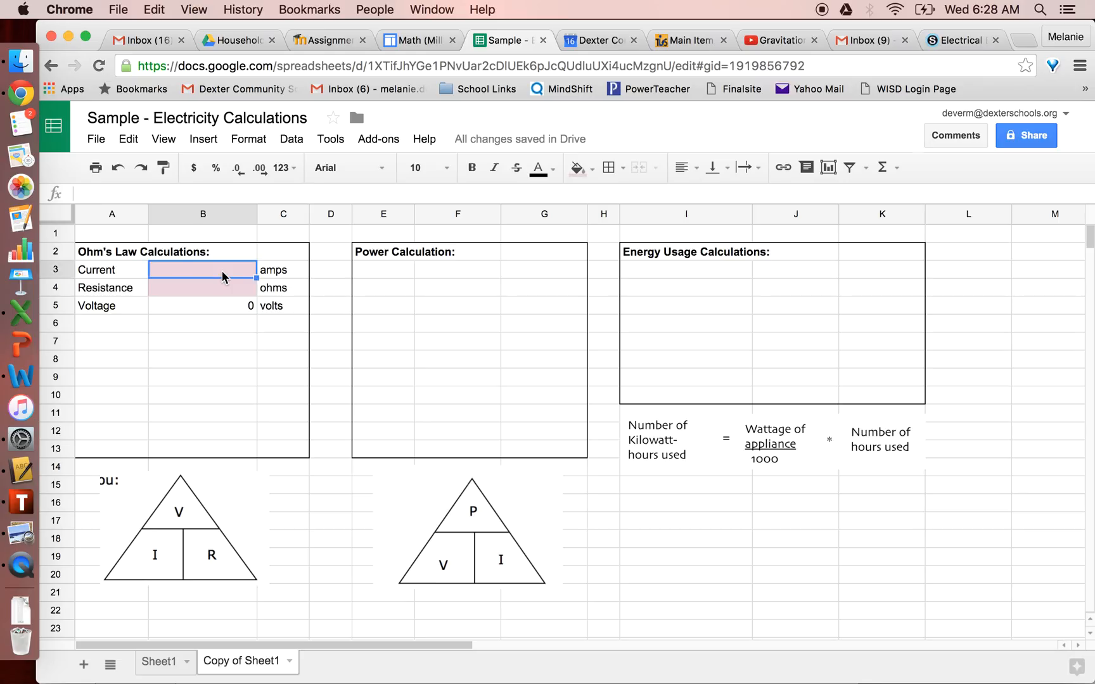
text(10)
key(Return)
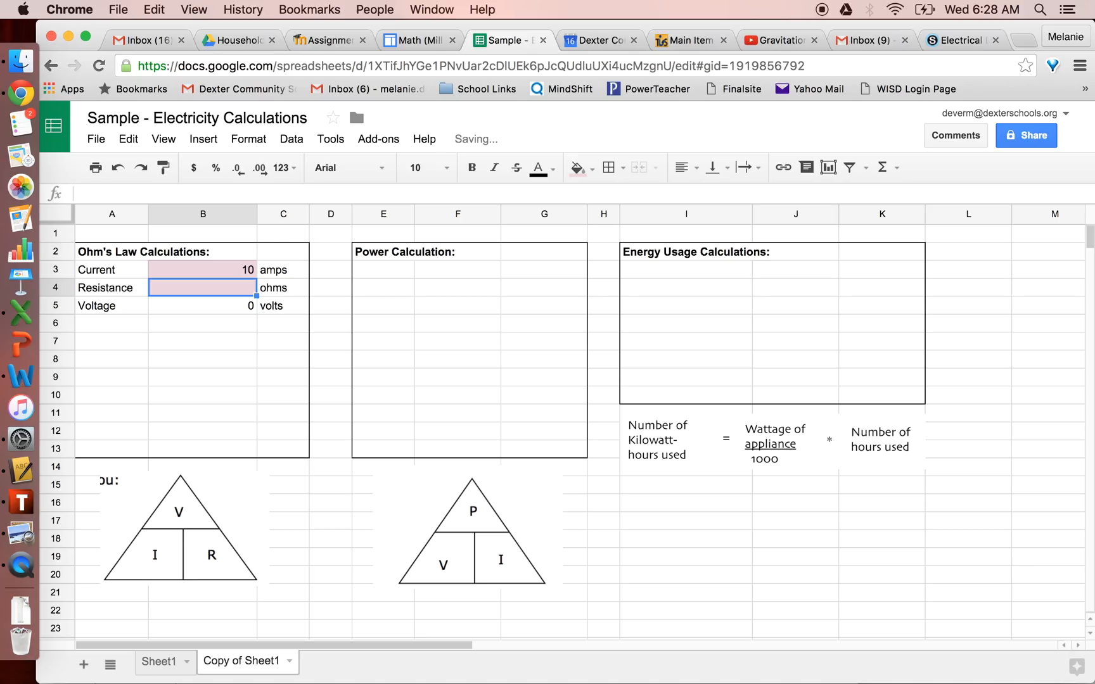
text(5)
key(Return)
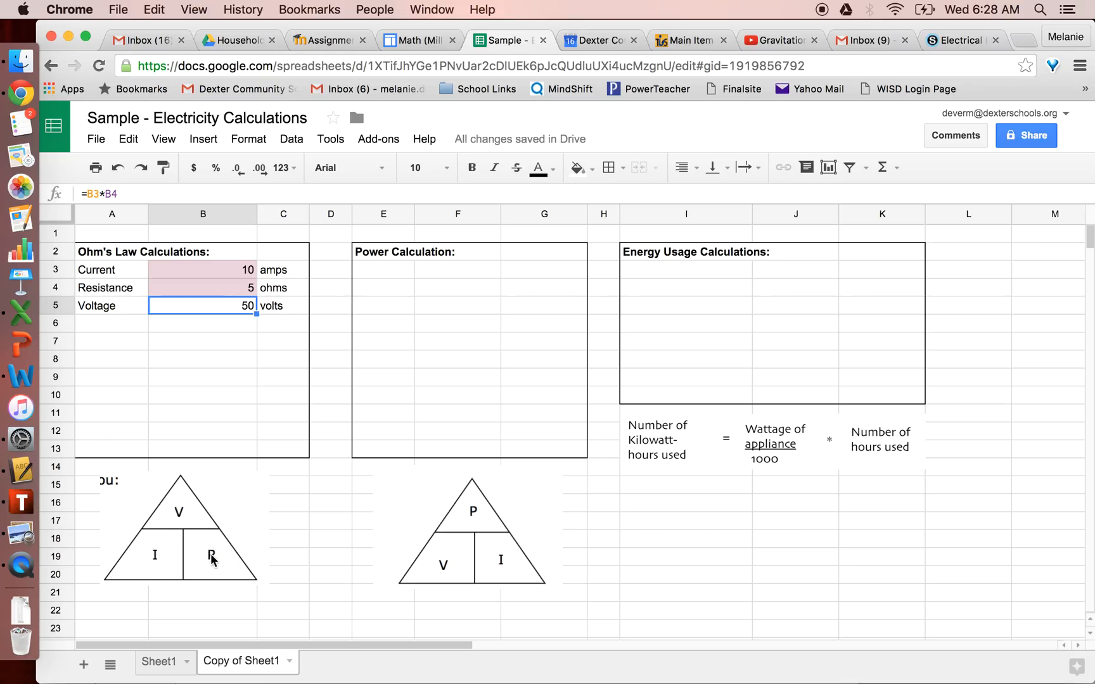
Step: Enter the labels "Voltage", "Resistance" and "Current" in cells A7 to A9 for the second Ohm's law calculation
click(135, 343)
text(Vot)
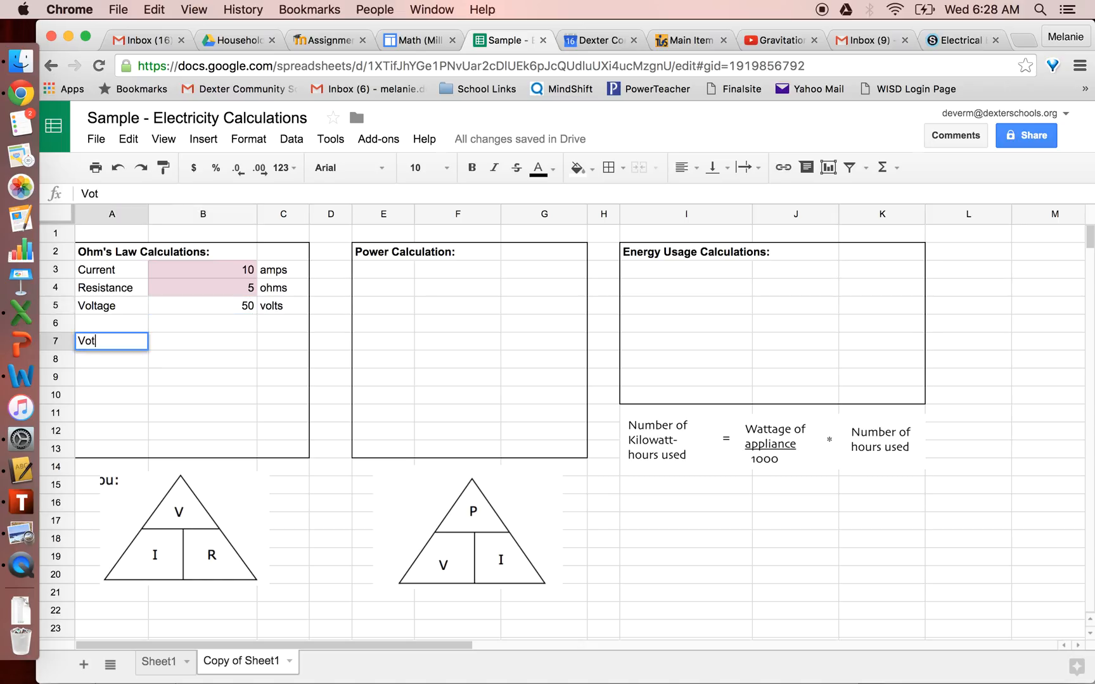
text(age)
key(BackSpace)
key(BackSpace)
key(BackSpace)
key(BackSpace)
text(ltage)
key(Return)
text(Resistance)
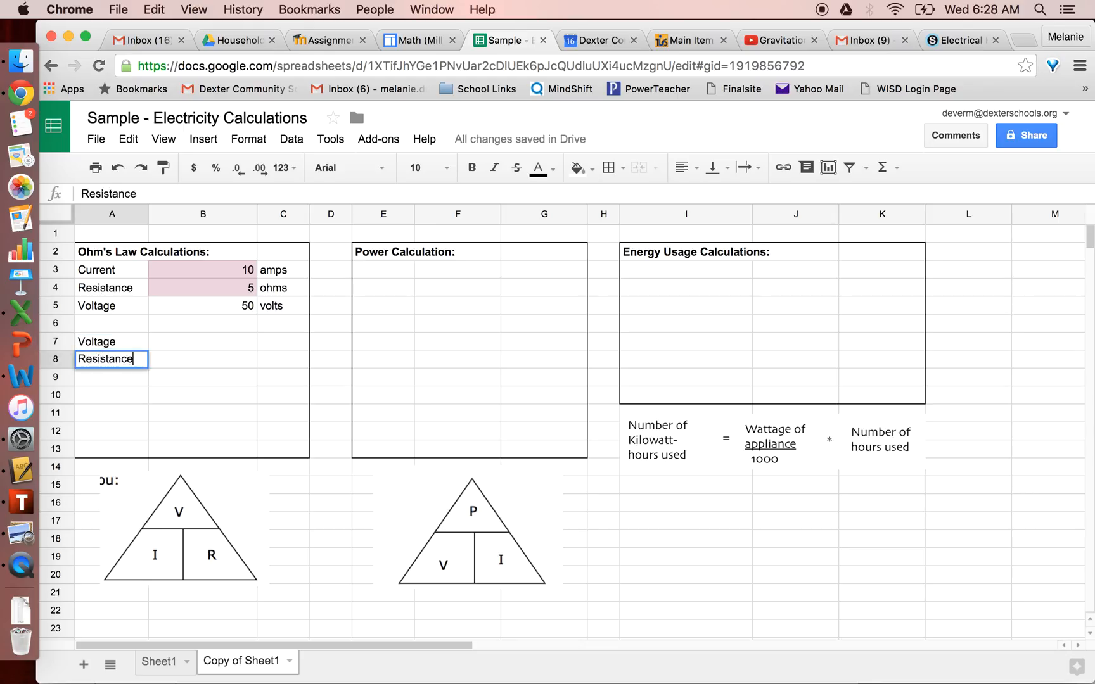
key(Return)
text(Current)
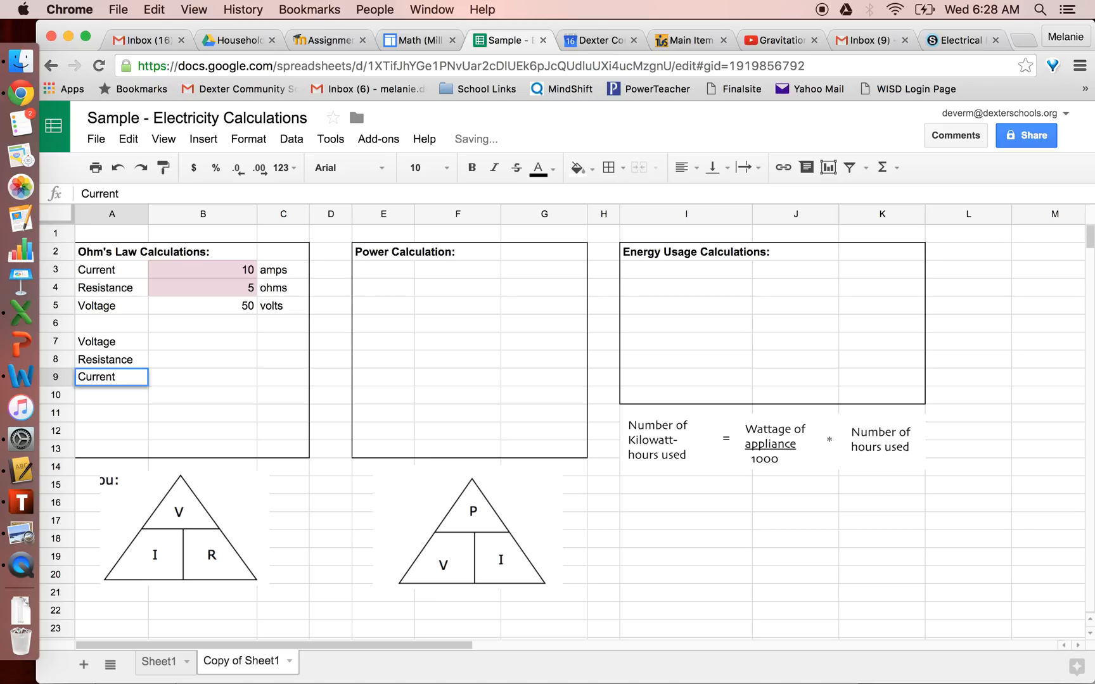
Step: Enter the units "volts", "ohms" and "amps" in cells C7 to C9
click(273, 345)
text(volts)
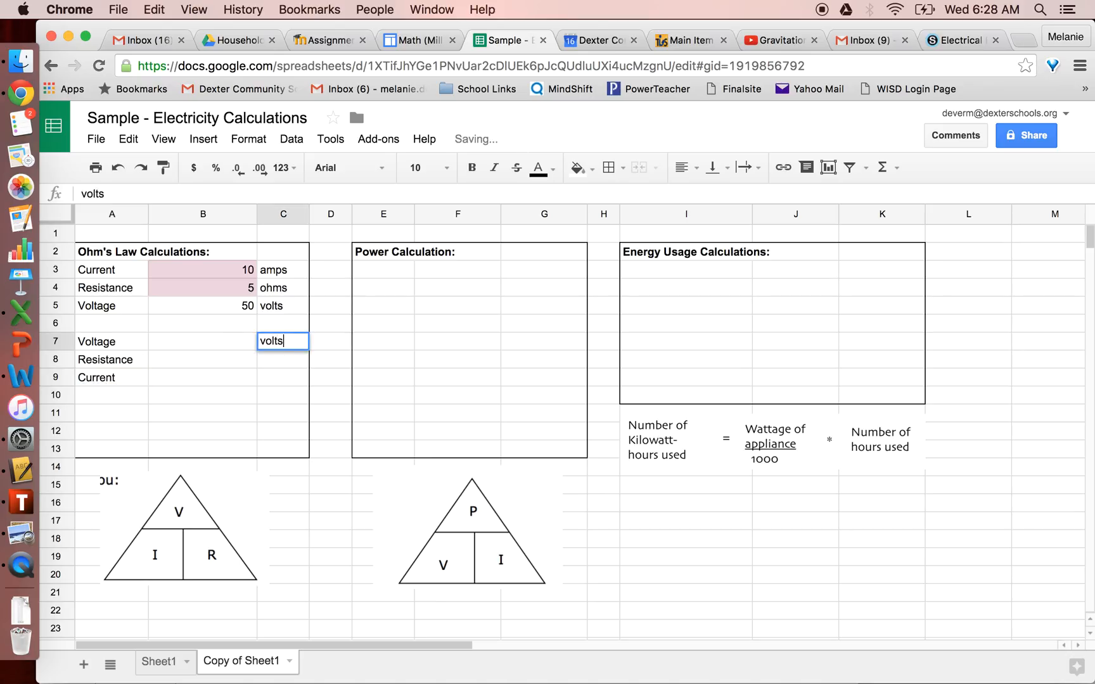
key(Return)
text(ohms)
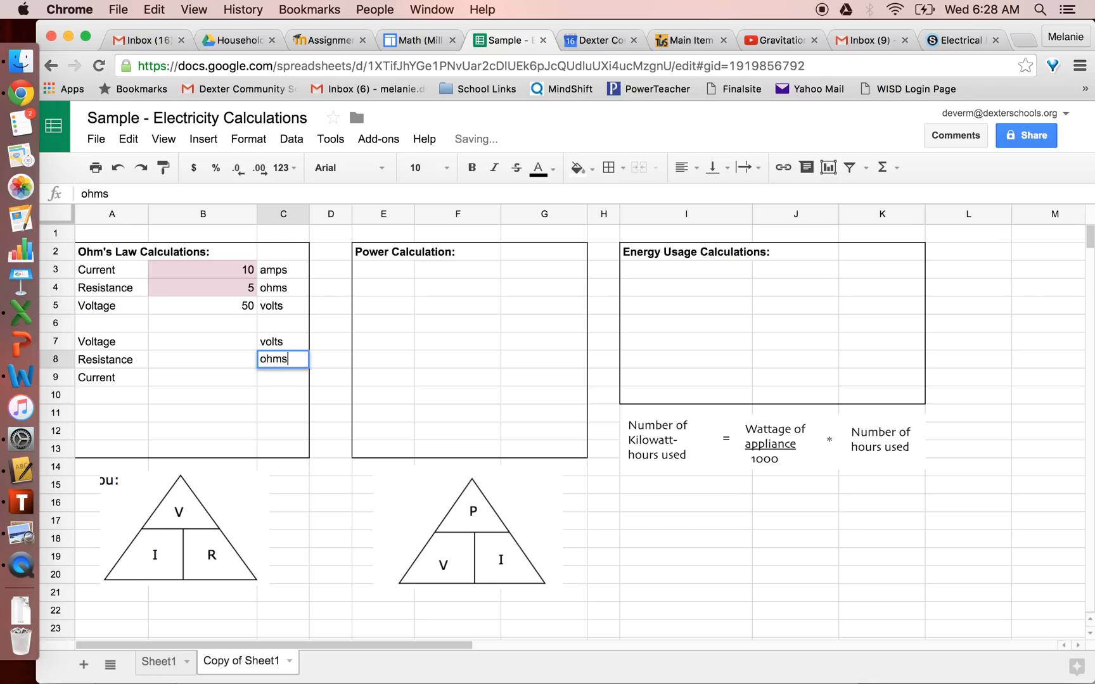
key(Return)
text(amps)
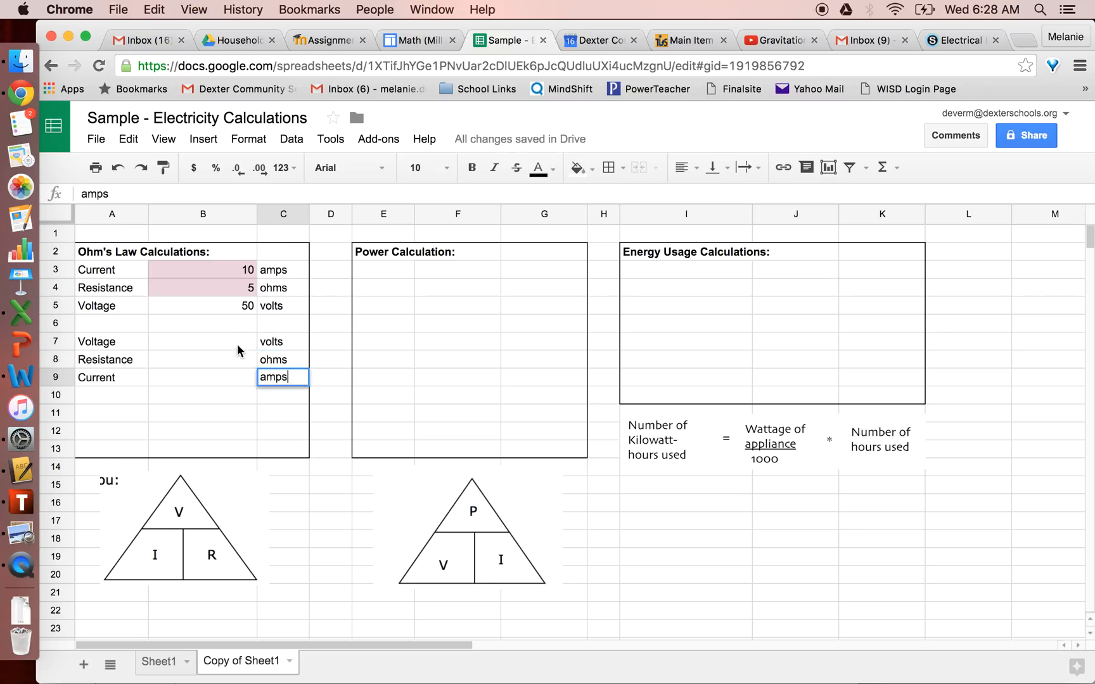
Step: Shade the voltage and resistance input cells B7:B8 light pink
drag(238, 346, 240, 356)
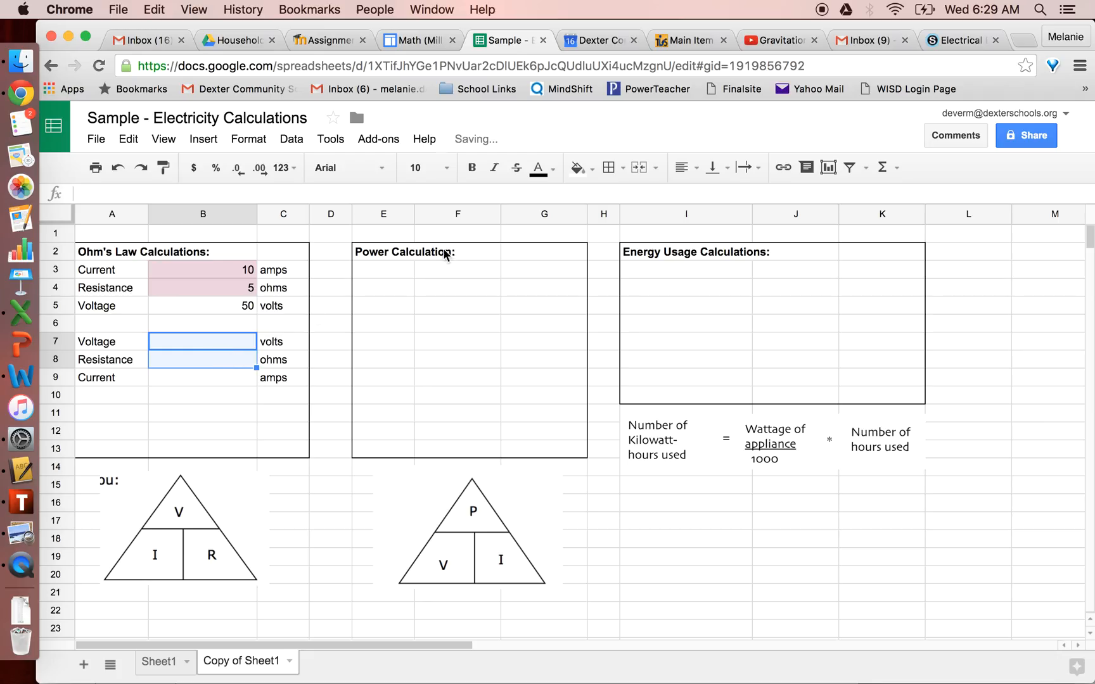
click(592, 167)
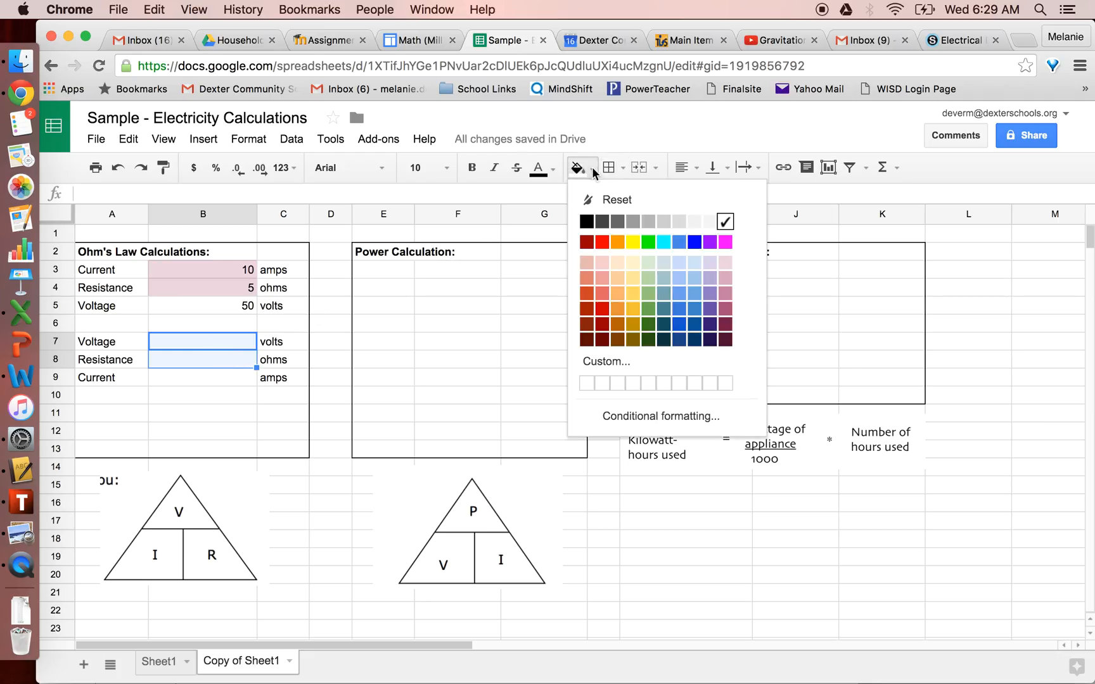
click(710, 261)
Step: Enter the formula =B7/B8 in B9 to calculate current from voltage and resistance
click(233, 379)
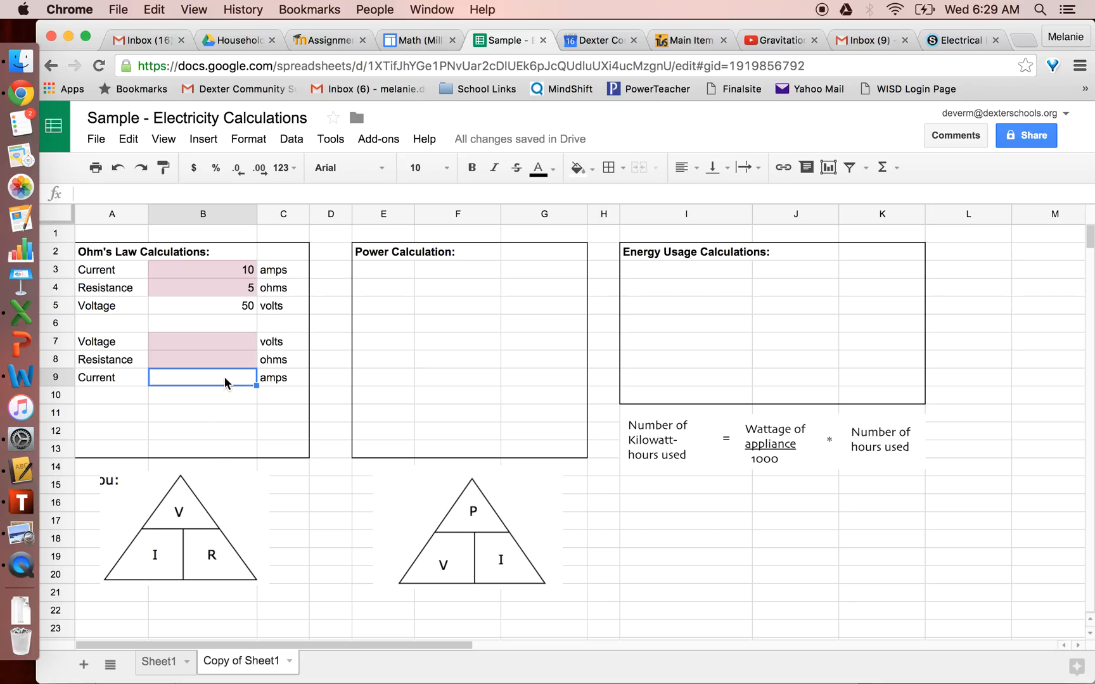
text(=)
click(218, 338)
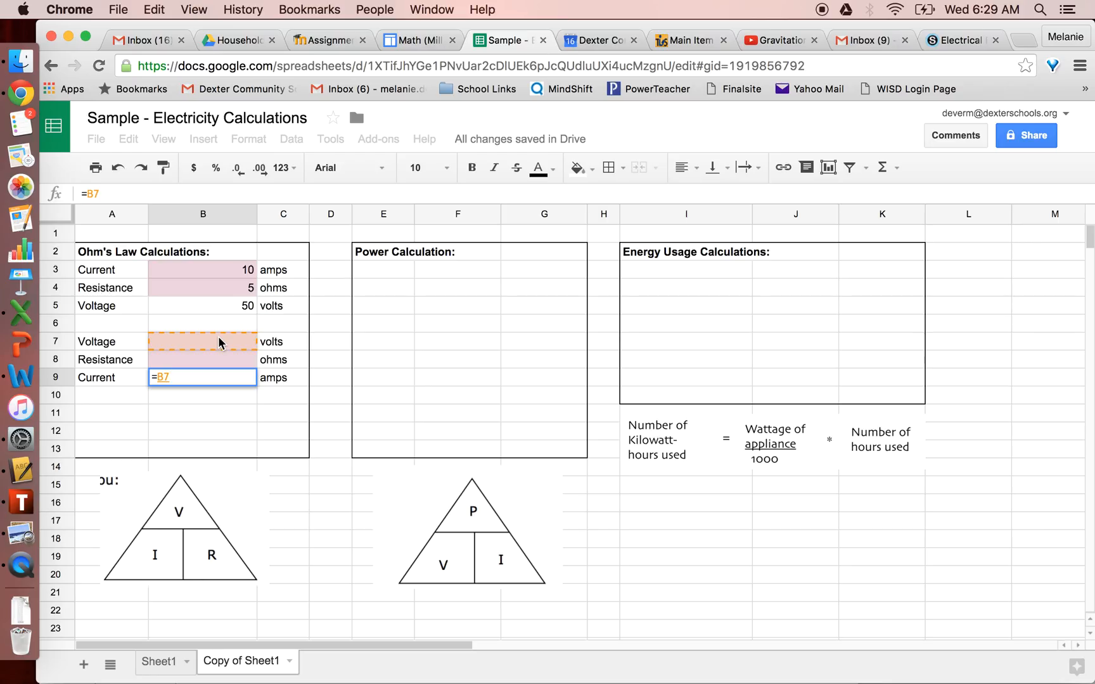
text(/)
click(217, 360)
key(Return)
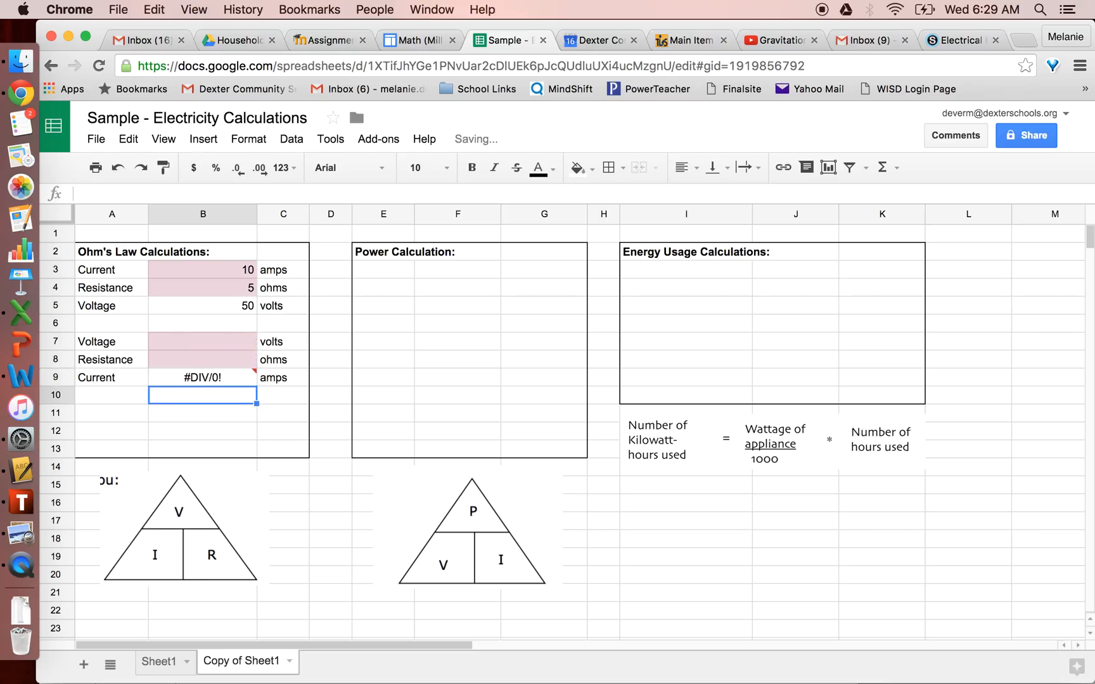
Step: Enter 120 as the voltage in B7 and 30 as the resistance in B8 for the second Ohm's law calculation
mouse_move(202, 384)
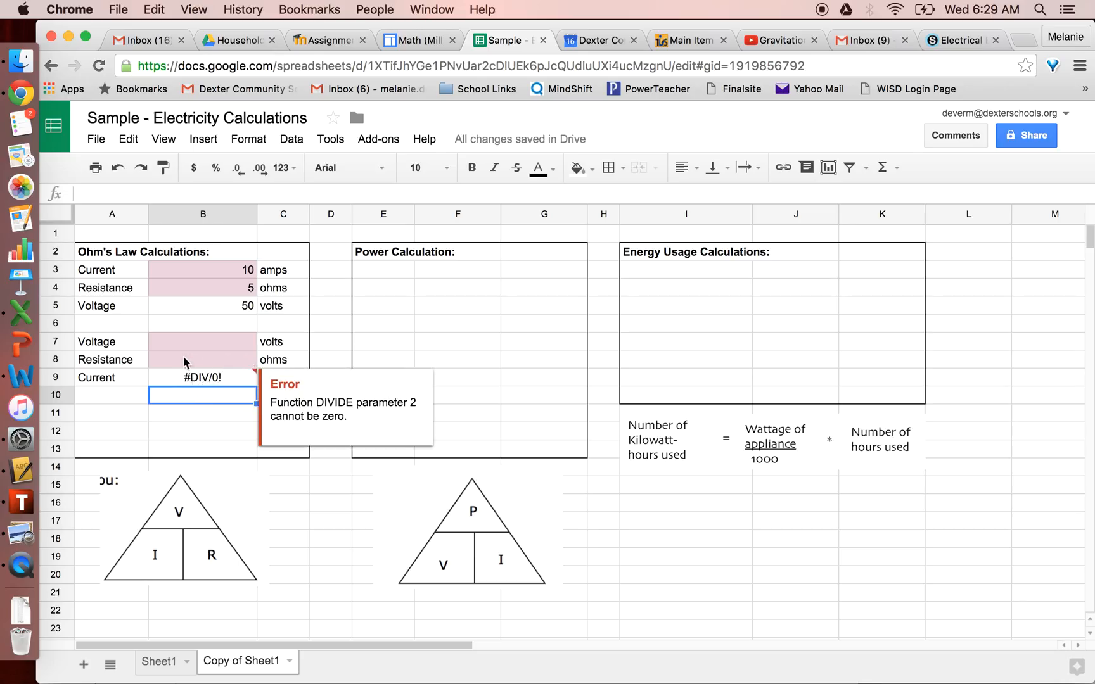
click(244, 341)
text(120)
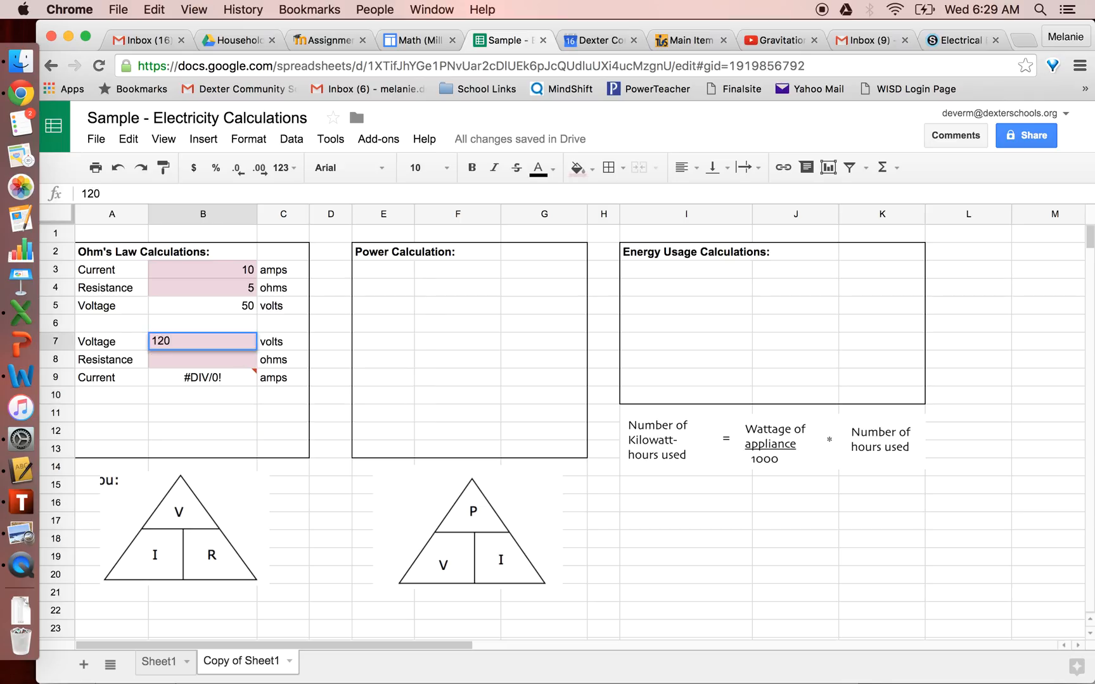
key(Return)
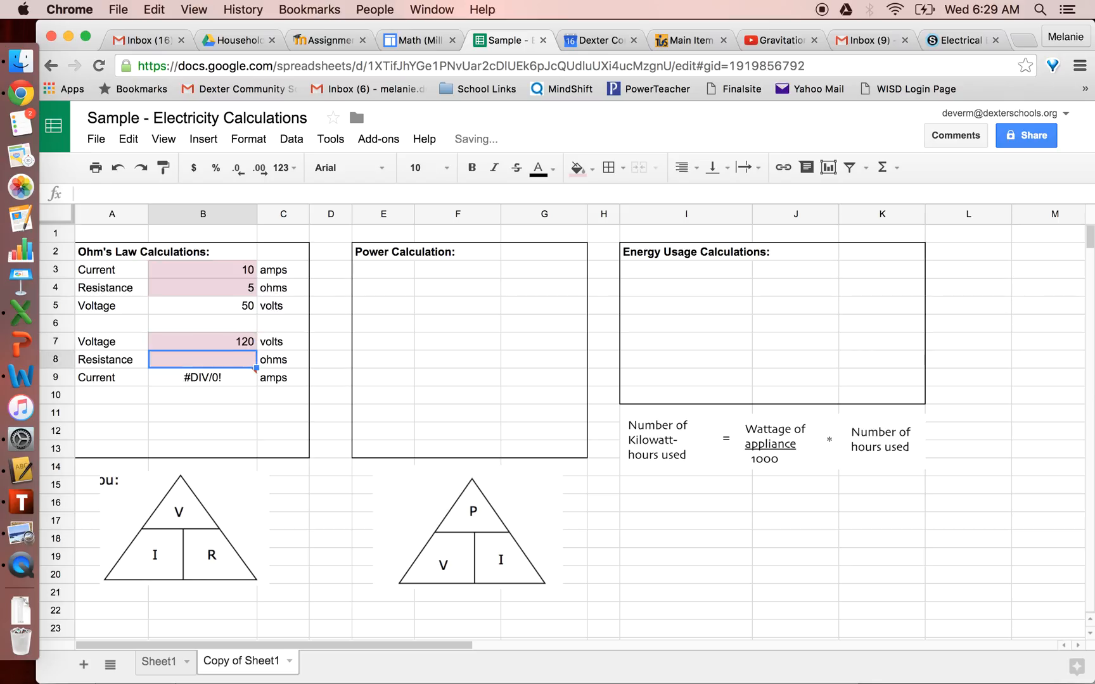
text(30)
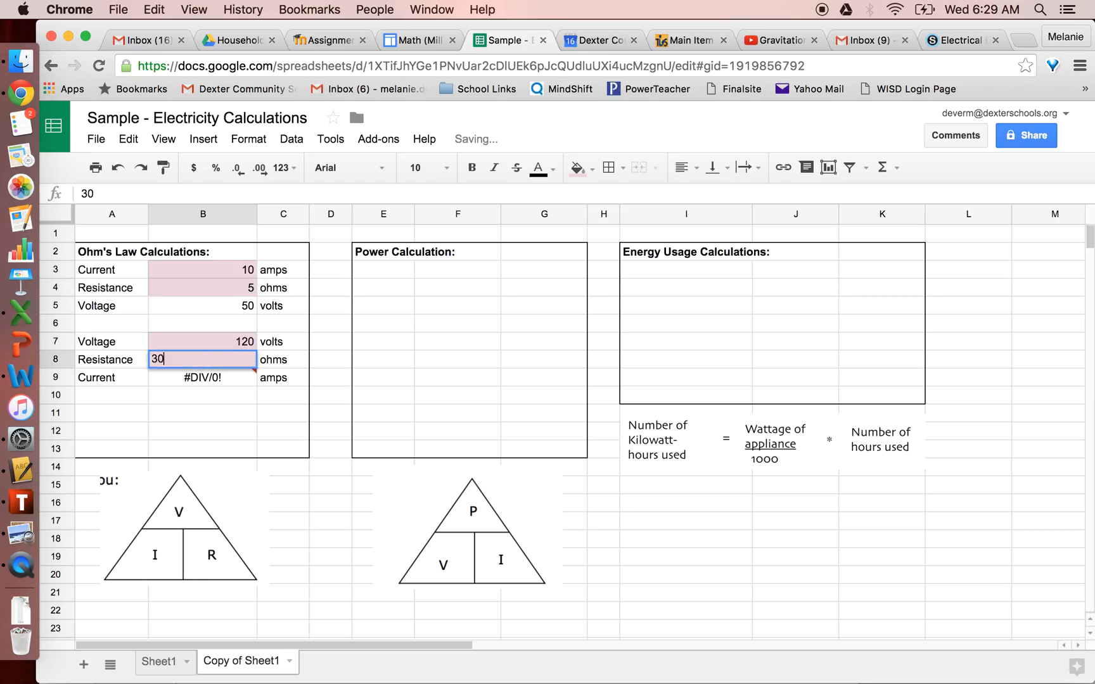
key(Return)
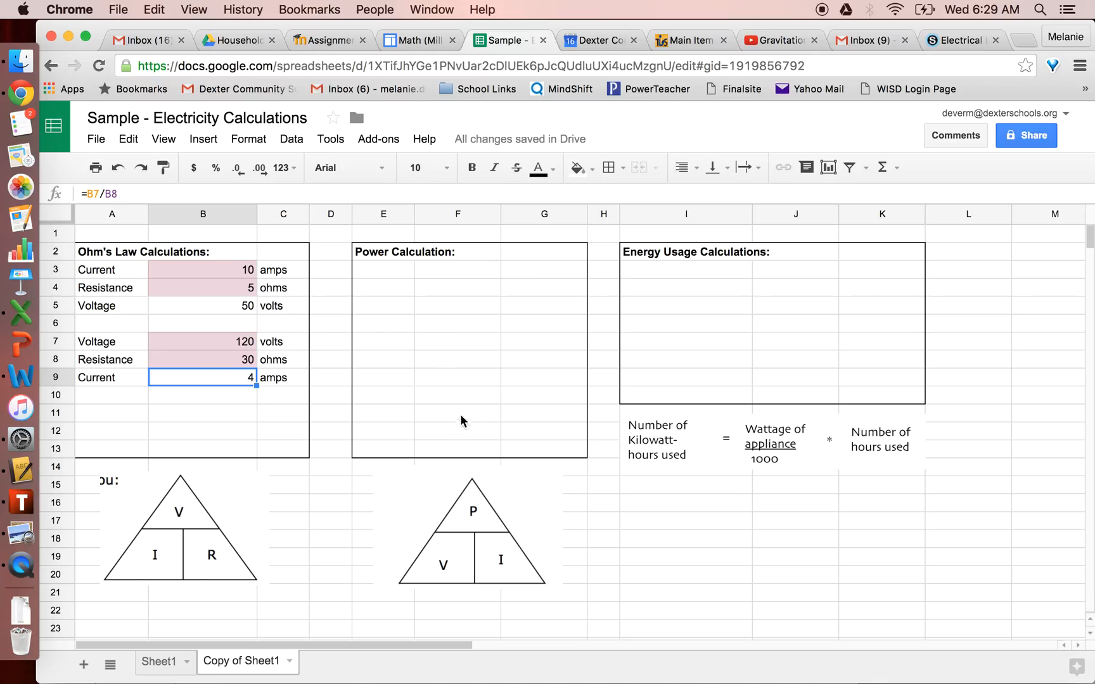
Step: Enter the labels "Power:", "Voltage" and "Current" in cells E3 to E5 of the Power Calculation box
click(394, 270)
text(Power)
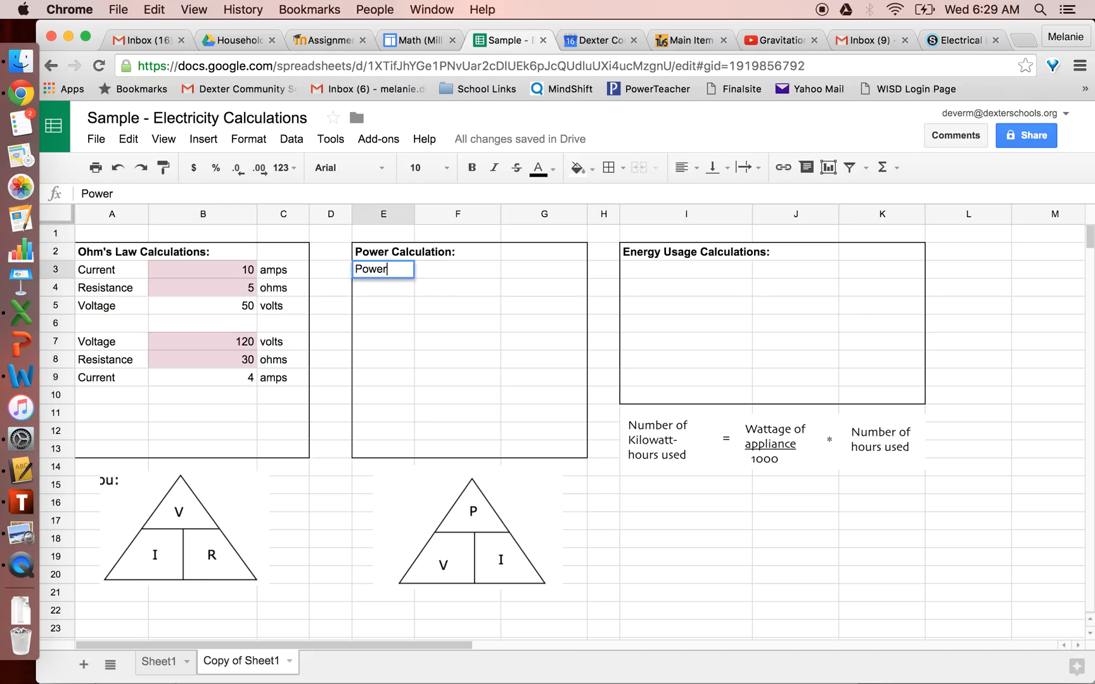
key(Tab)
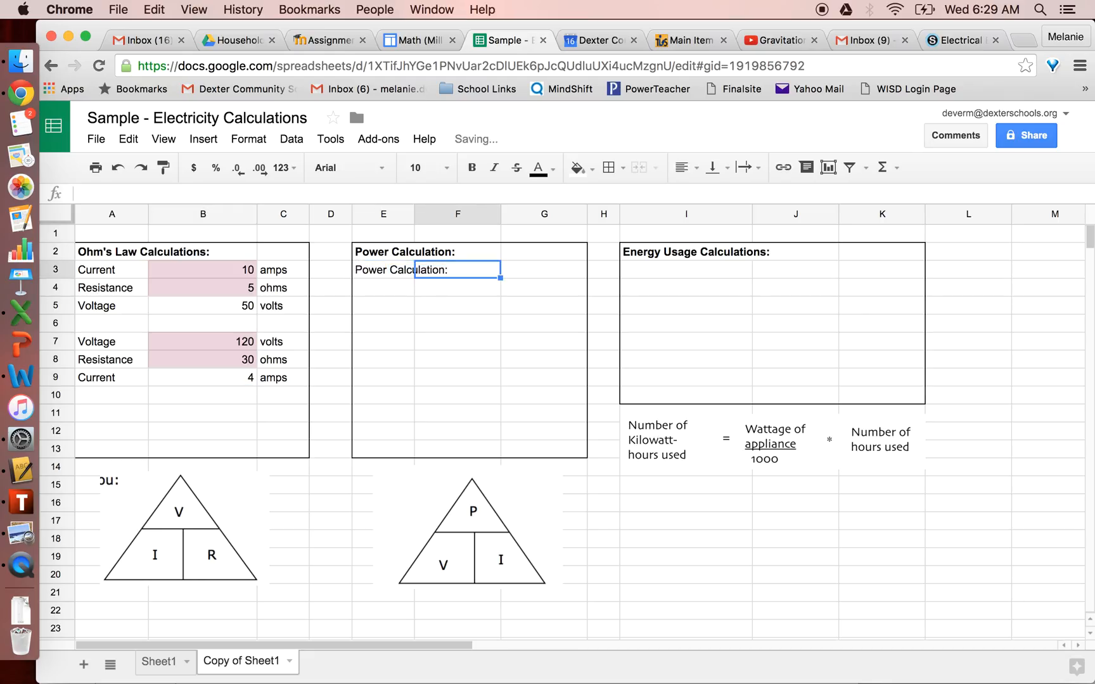
key(Left)
key(BackSpace)
text(Power:)
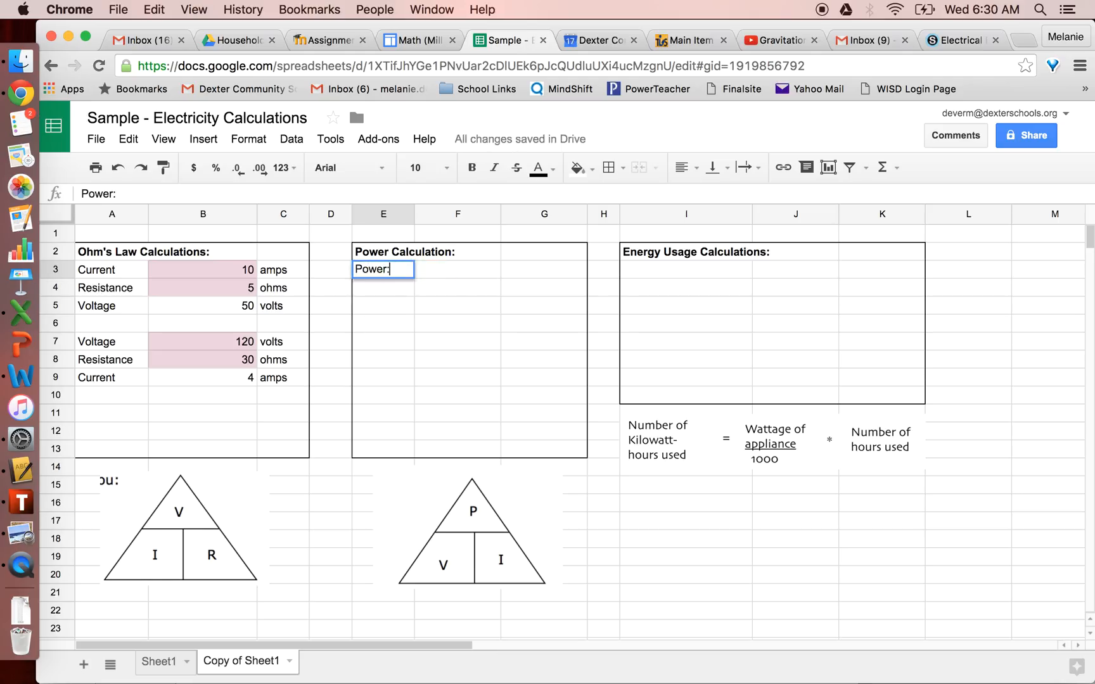
key(Tab)
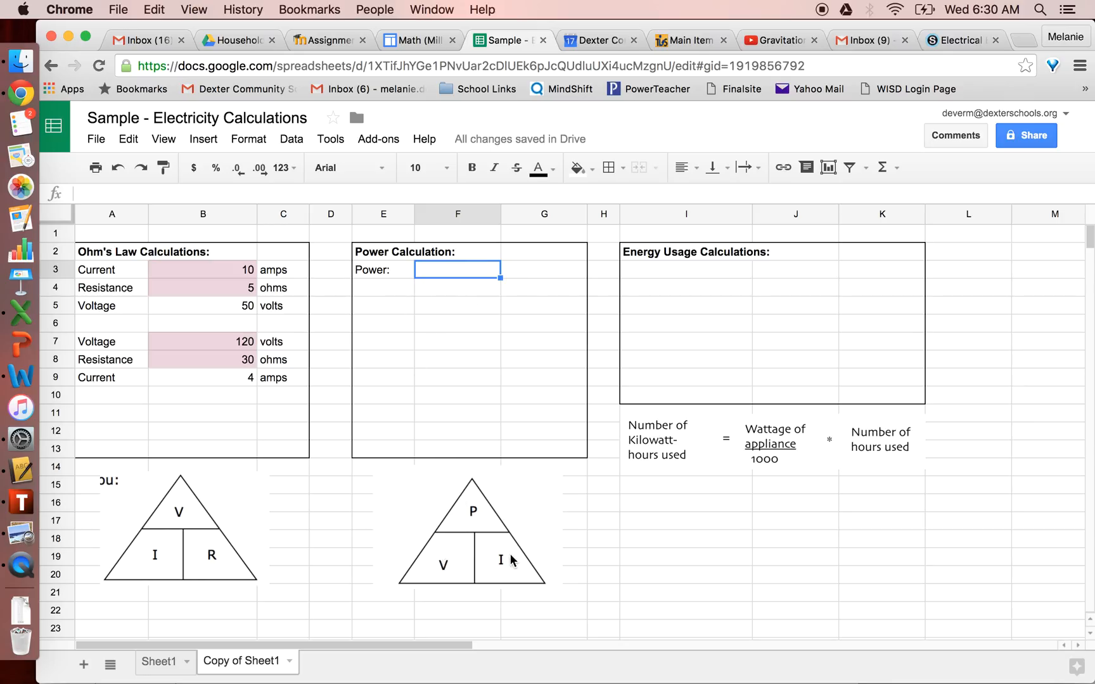
click(380, 291)
text(Voltage)
key(Return)
text(Current)
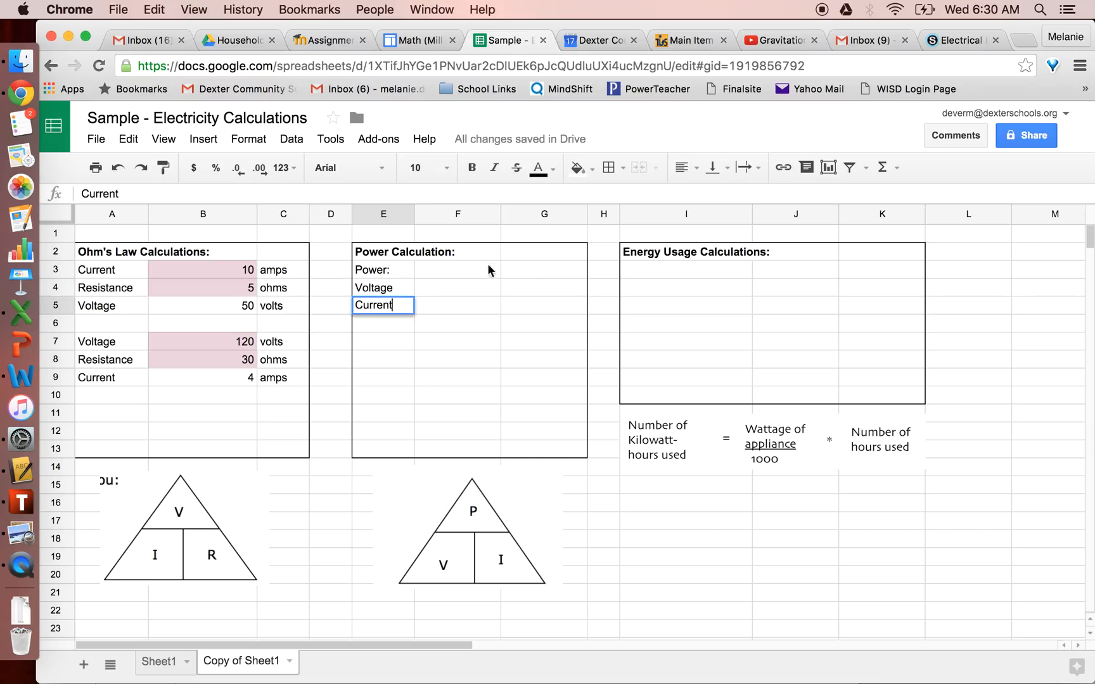
Step: Enter the units "Watts", "volts" and "amps" in cells G3 to G5
click(526, 269)
text(Watts)
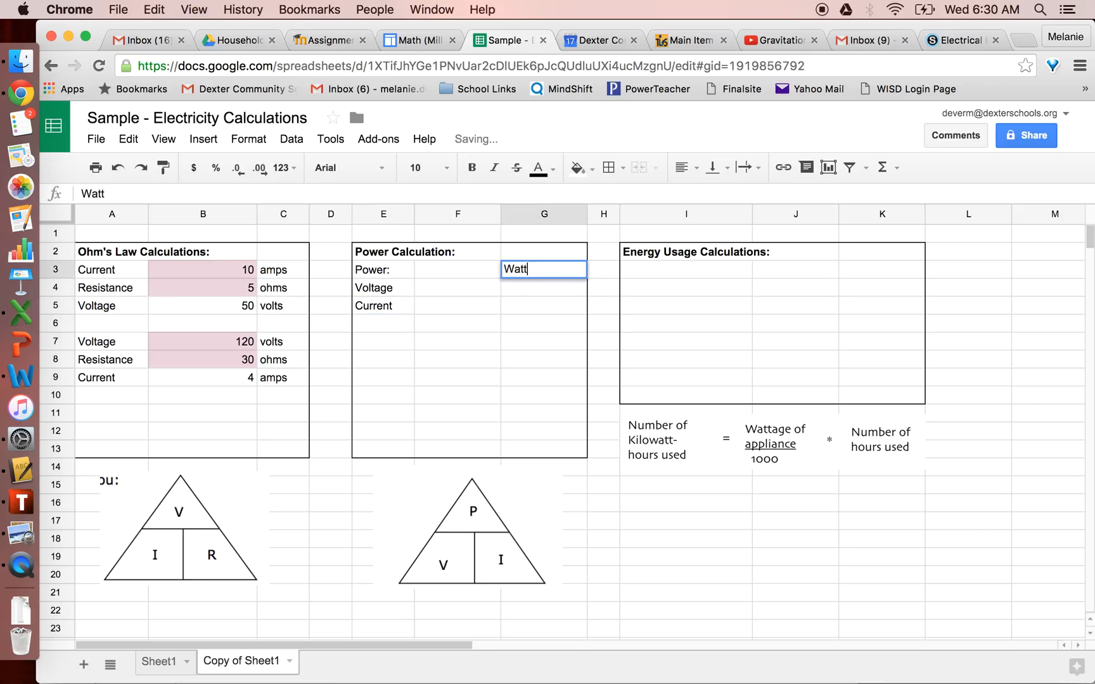
key(Return)
text(volts)
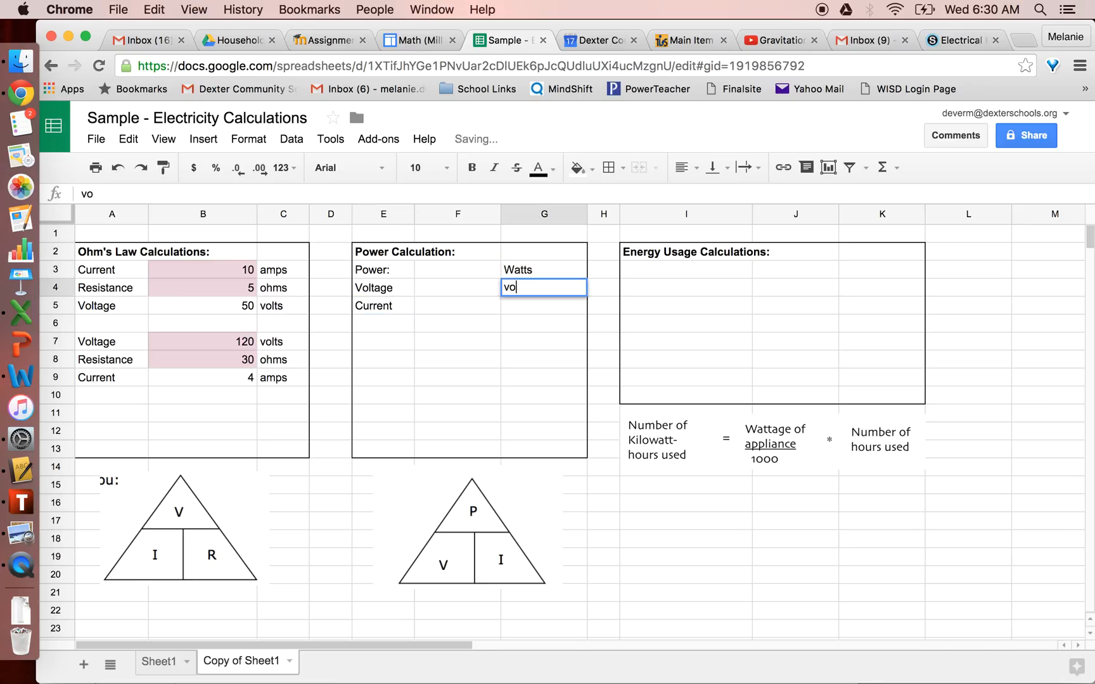
key(Return)
text(amps)
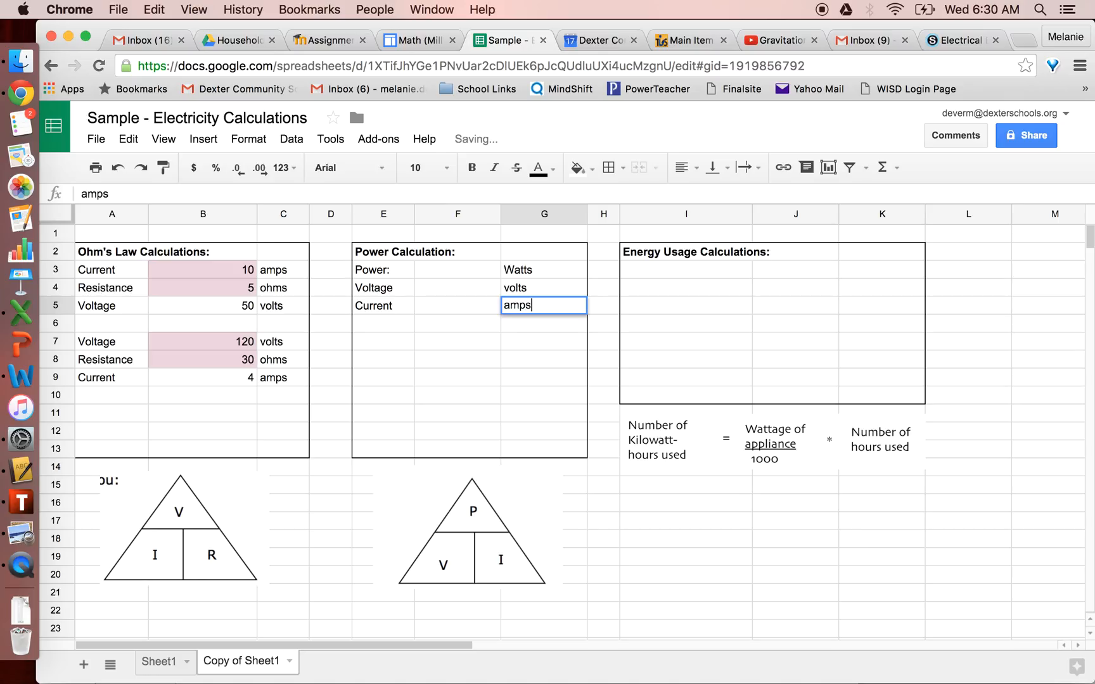
key(Return)
Step: Shade the power section's voltage and current input cells F4:F5 light pink
drag(478, 290, 477, 305)
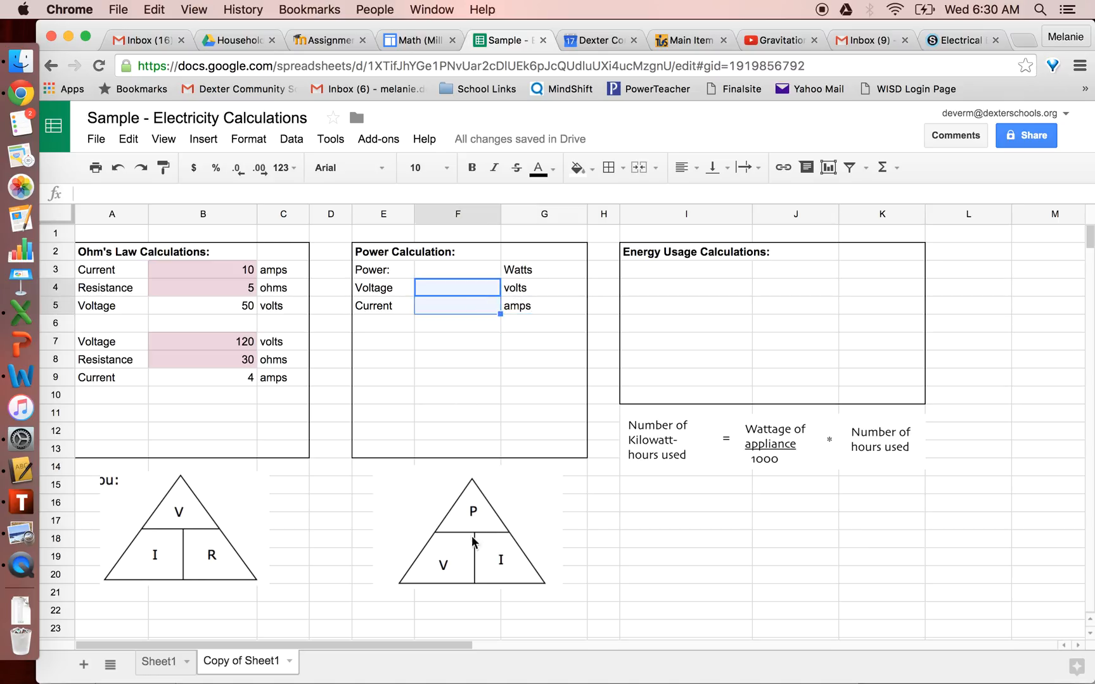
click(592, 170)
click(725, 264)
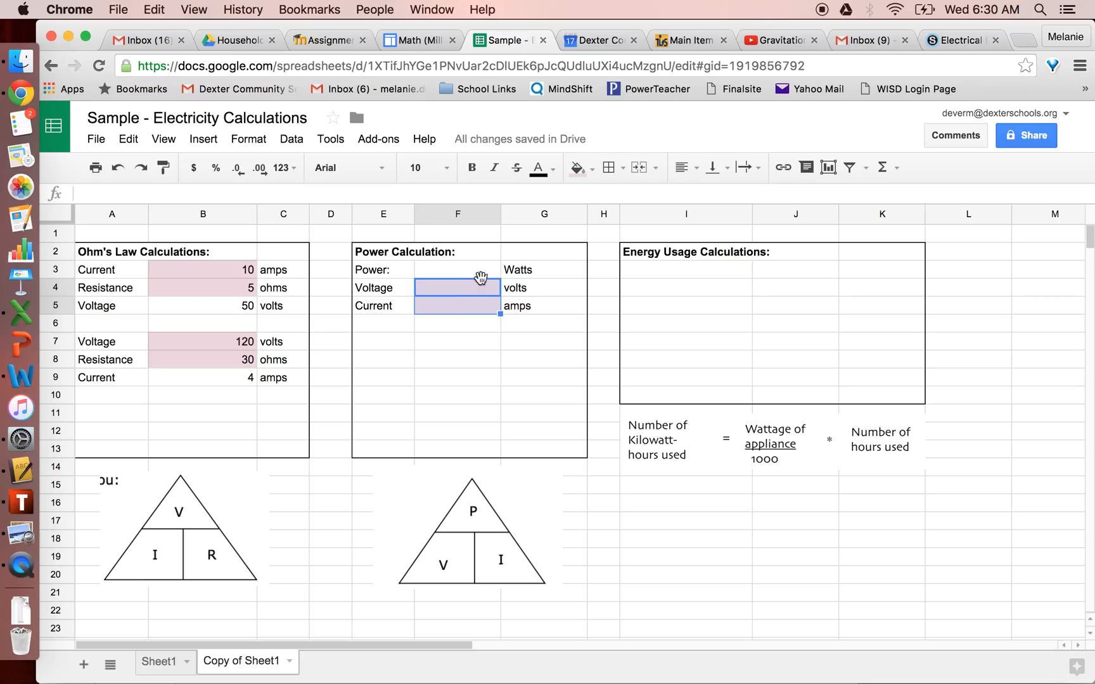
Step: Enter the formula =F4*F5 in F3 to calculate power from voltage and current
click(483, 271)
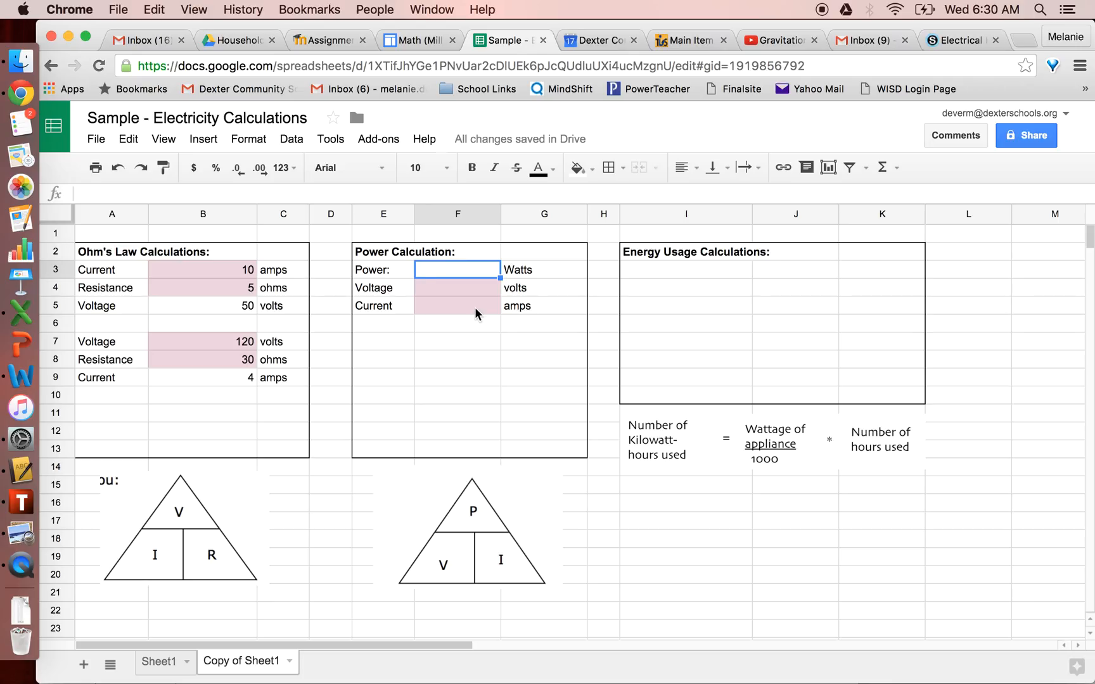
text(=)
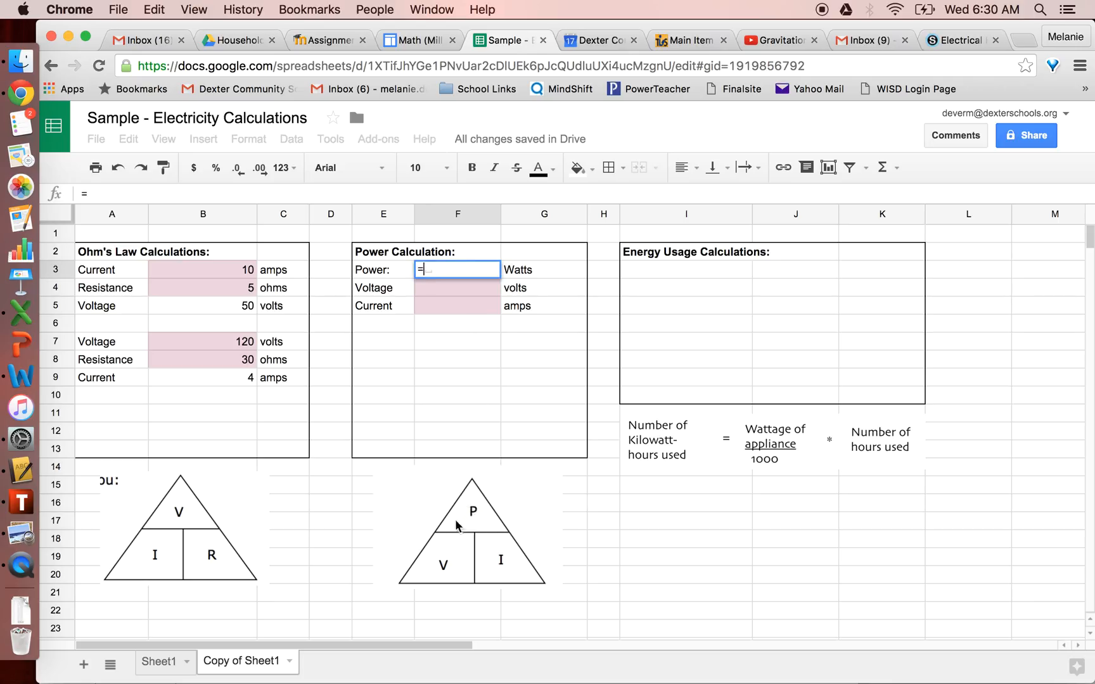
click(471, 292)
text(*)
click(469, 305)
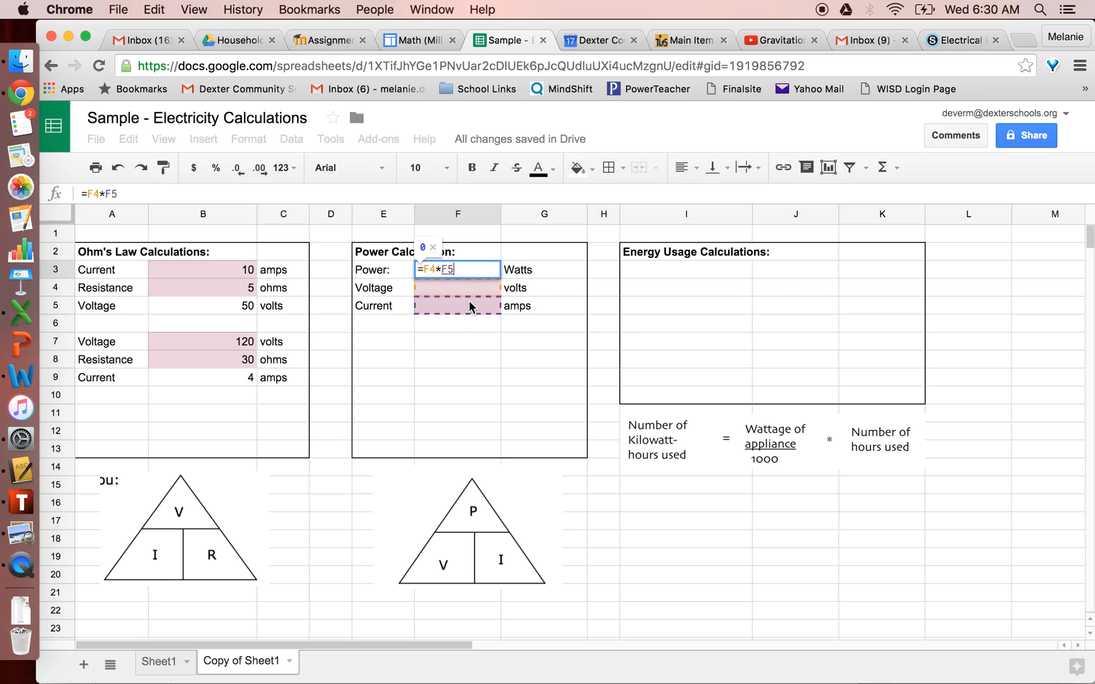
key(Return)
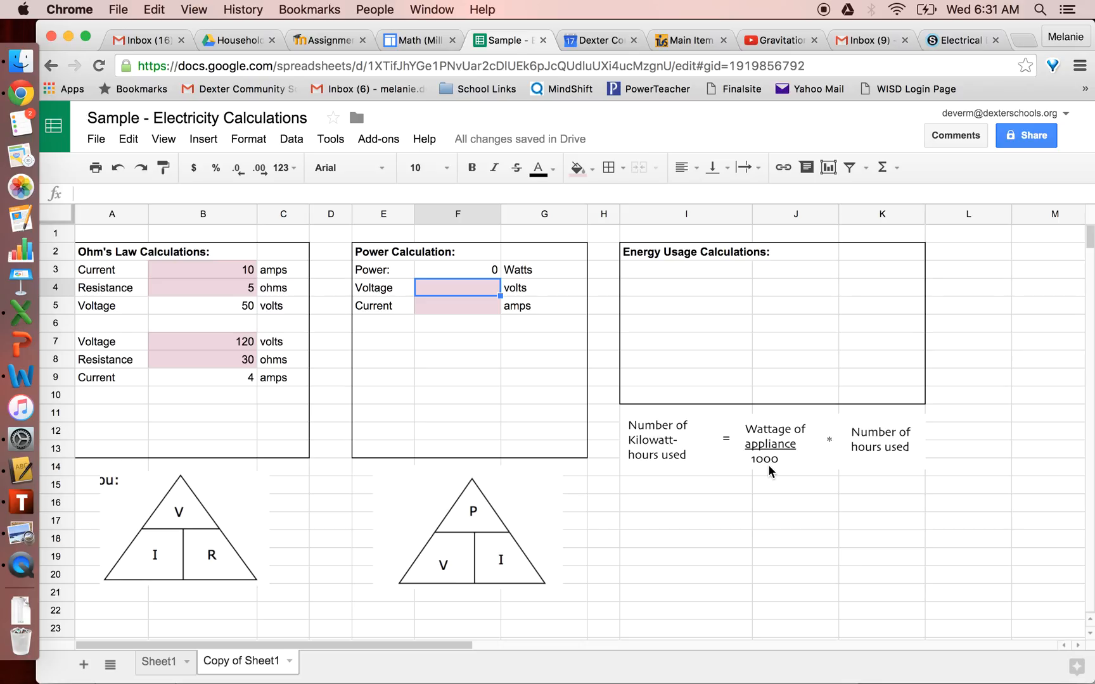
Step: Enter the label "Name of appliance:" in I3 and shade its input cell J3 light pink
click(713, 273)
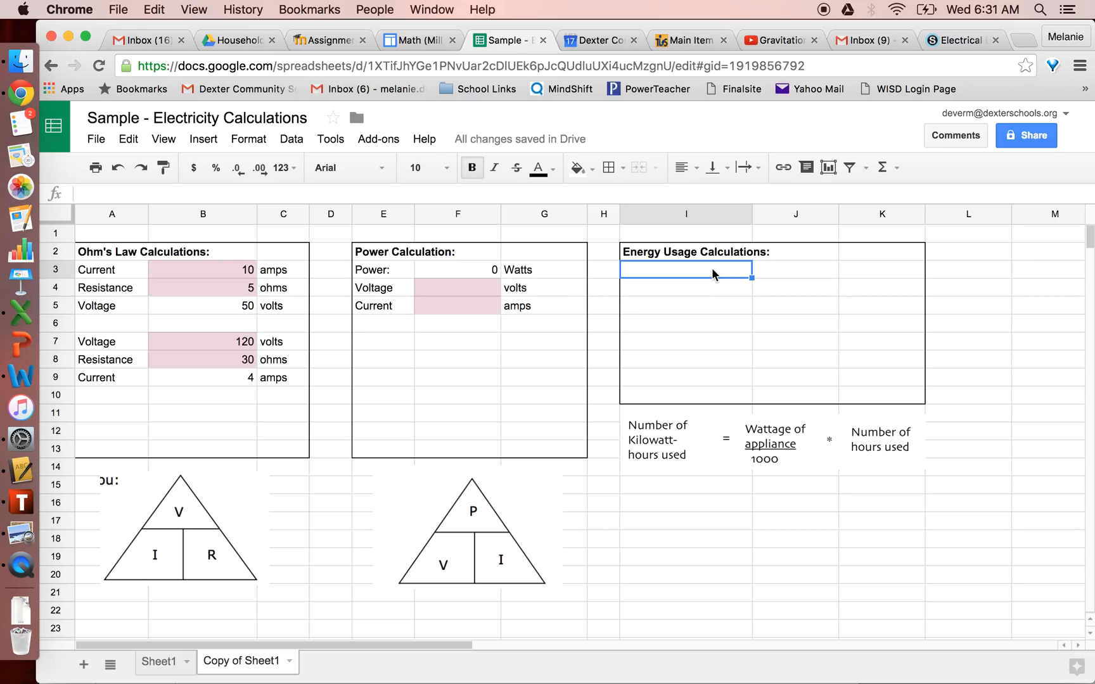
text(Na)
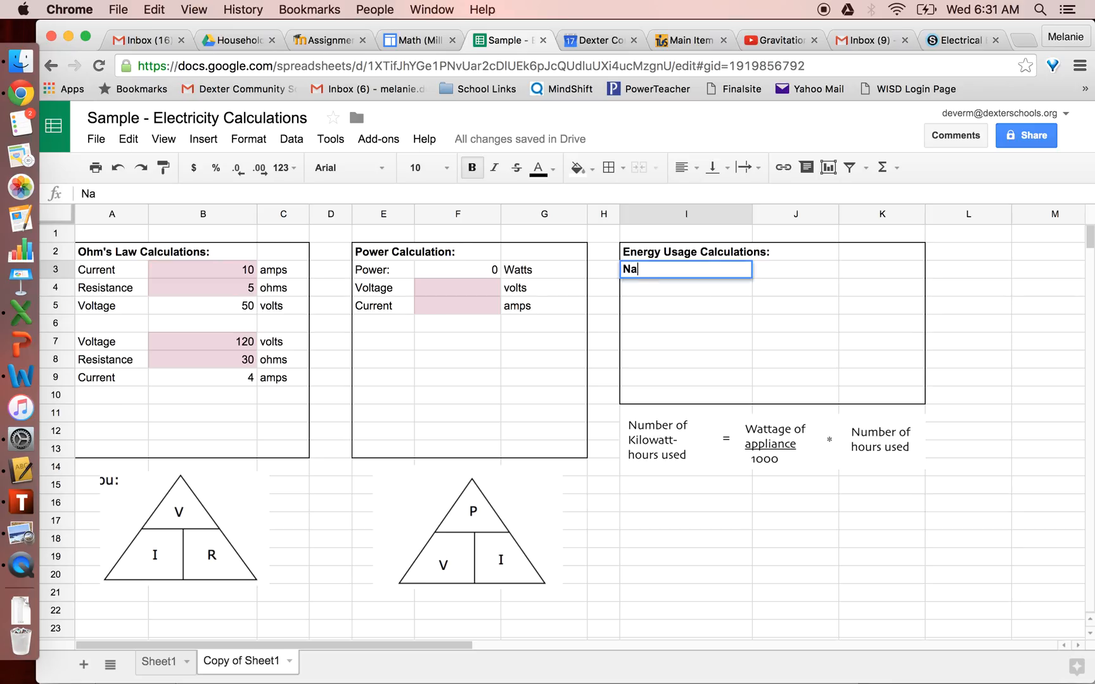
text(me of app)
text(liance:)
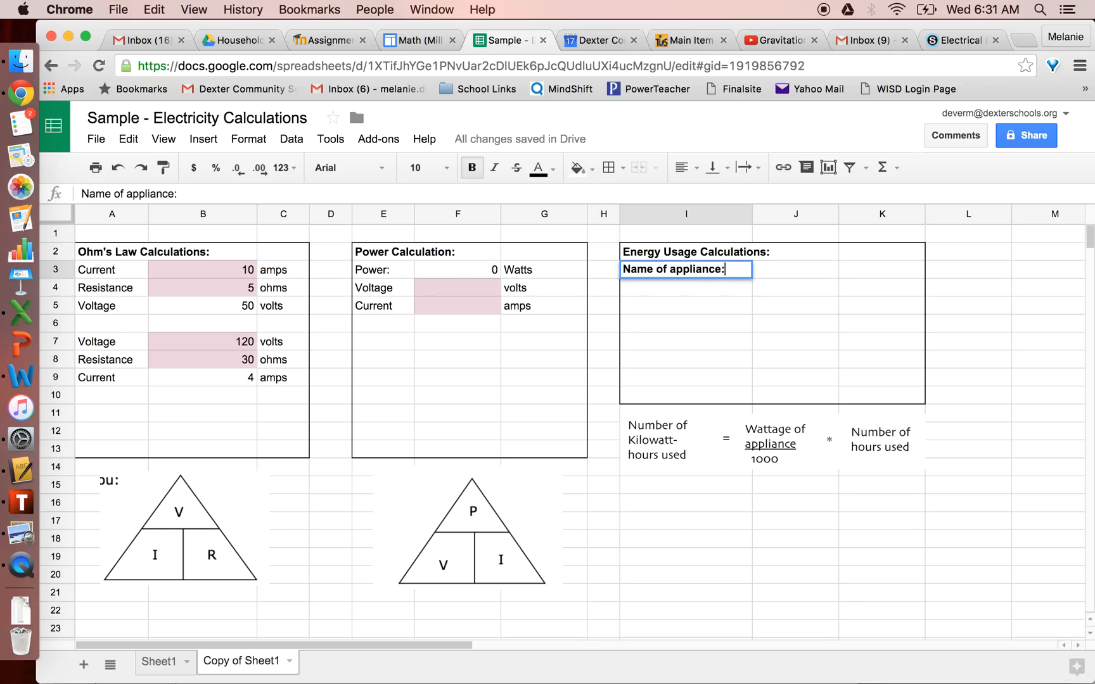
key(Tab)
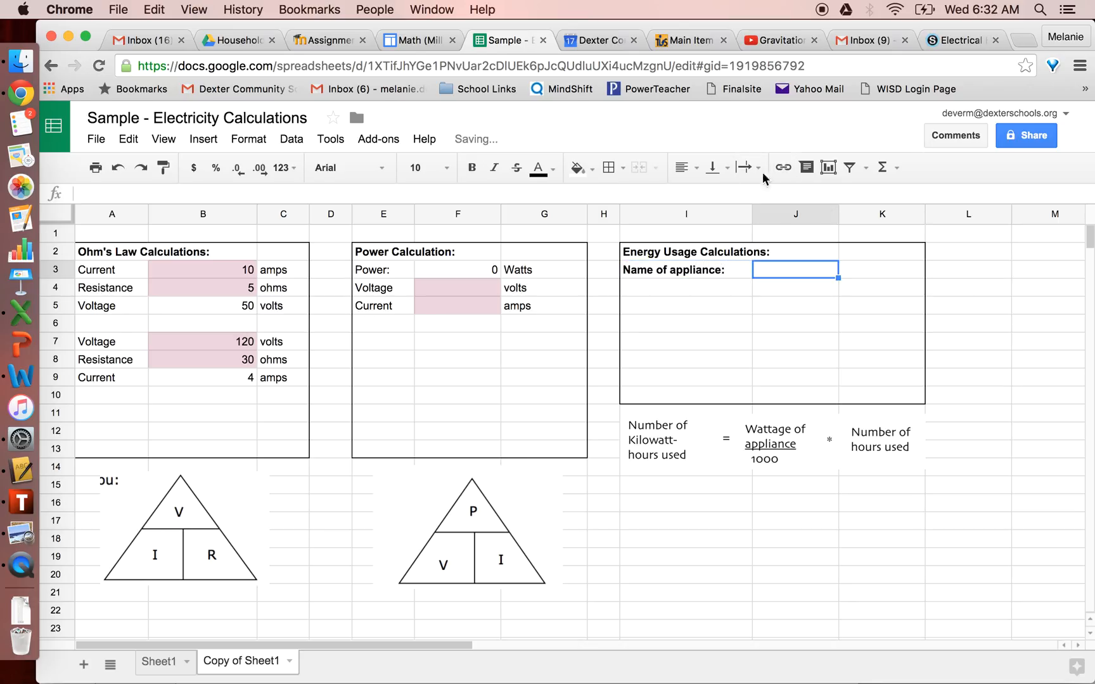
click(593, 170)
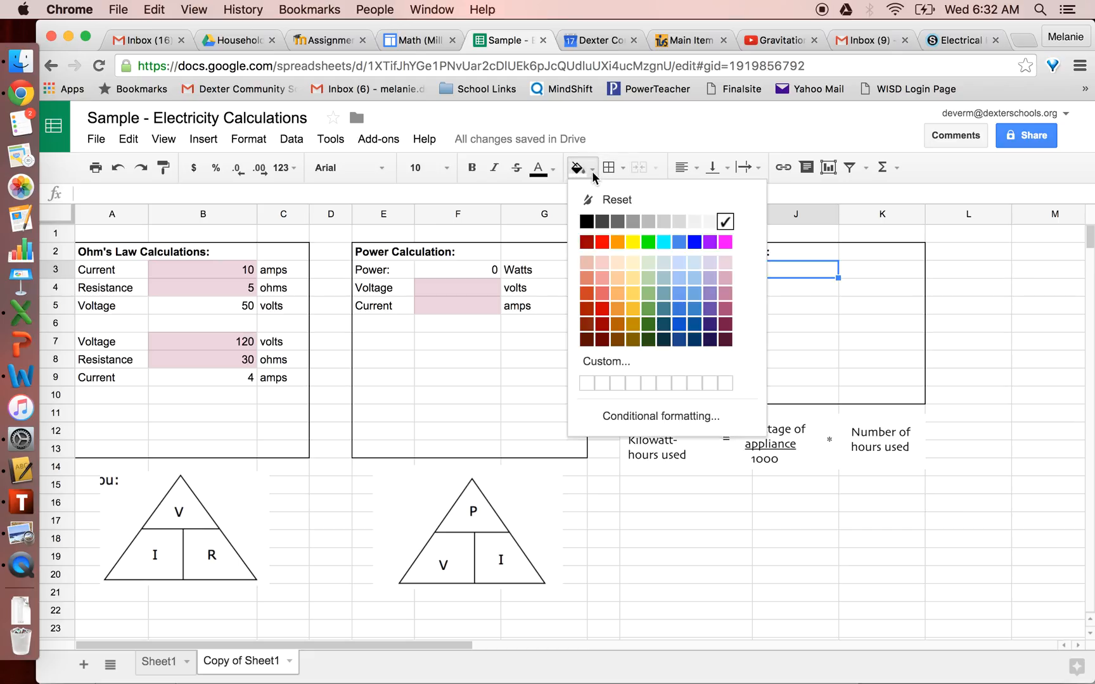
click(723, 270)
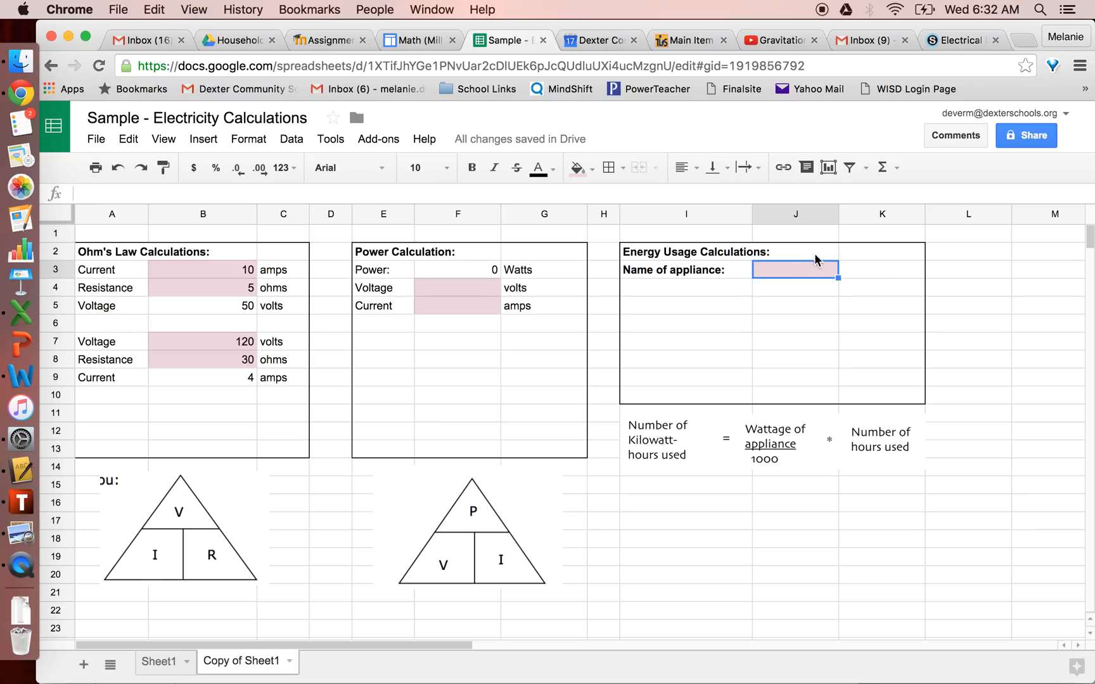
Step: Enter the label "Wattage of appliance:" in cell I4 of the Energy Usage Calculations box
click(722, 286)
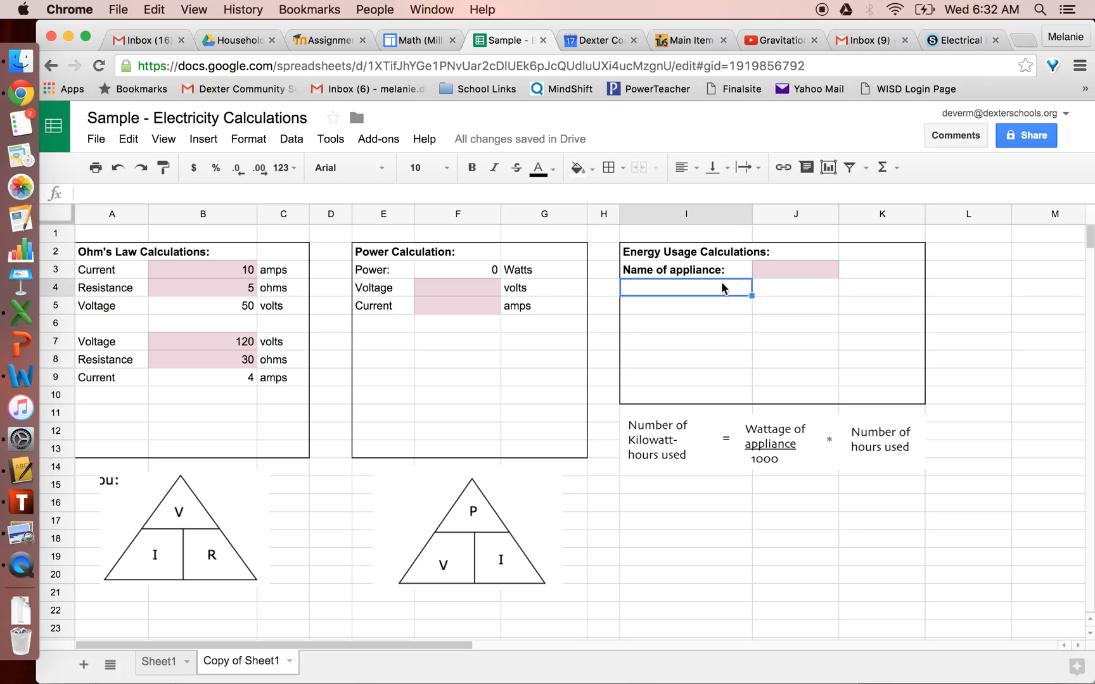
text(Wat)
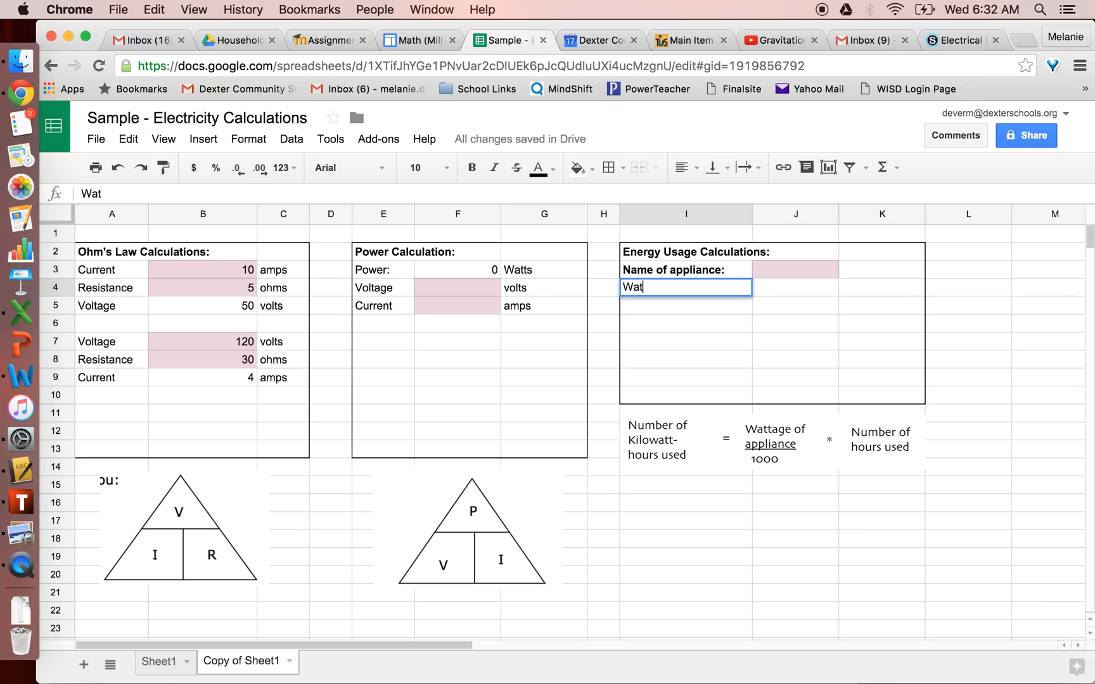
text(tage of appl)
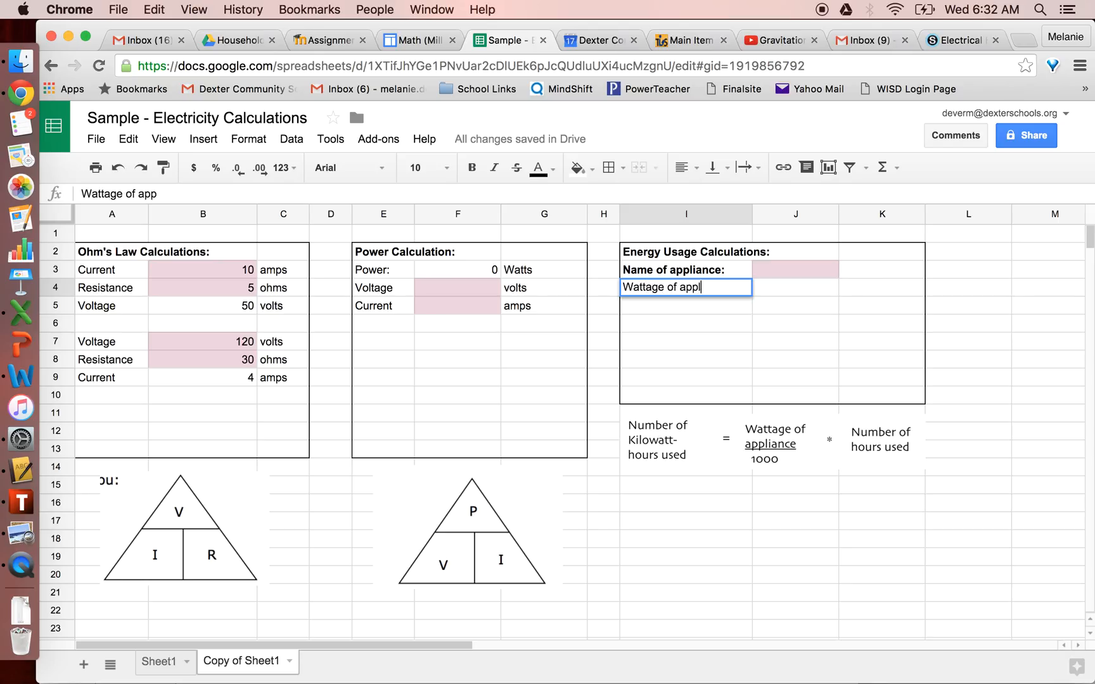
text(iance:)
key(Tab)
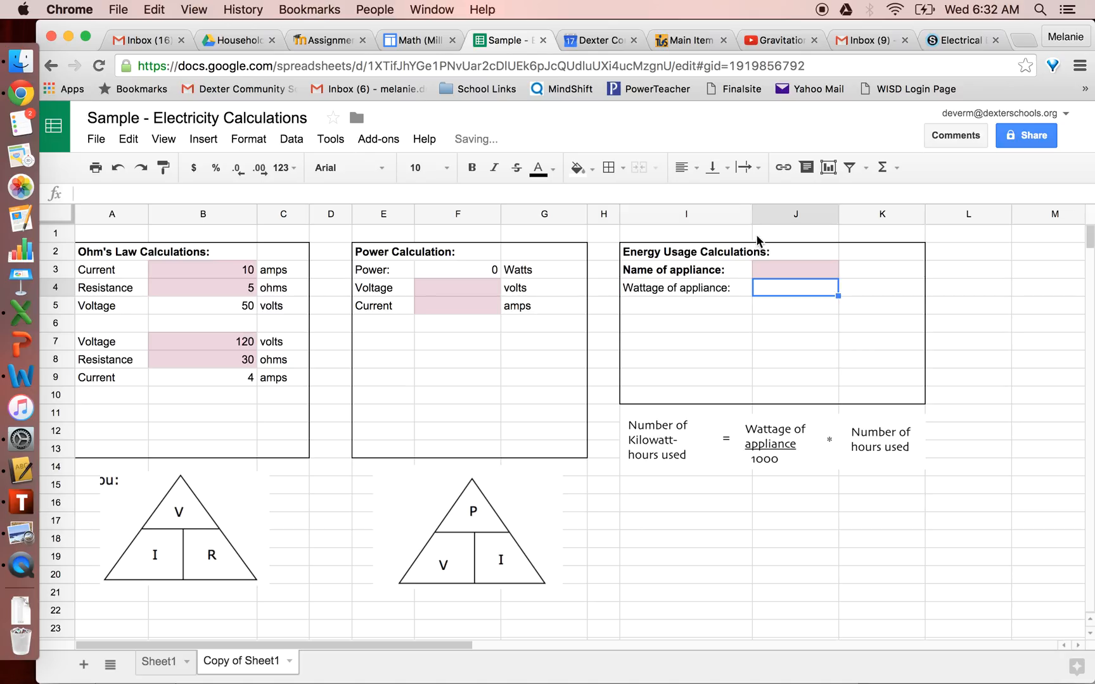
Step: Shade the wattage input cell J4 light pink and enter the unit "watts" in K4
click(594, 168)
click(725, 263)
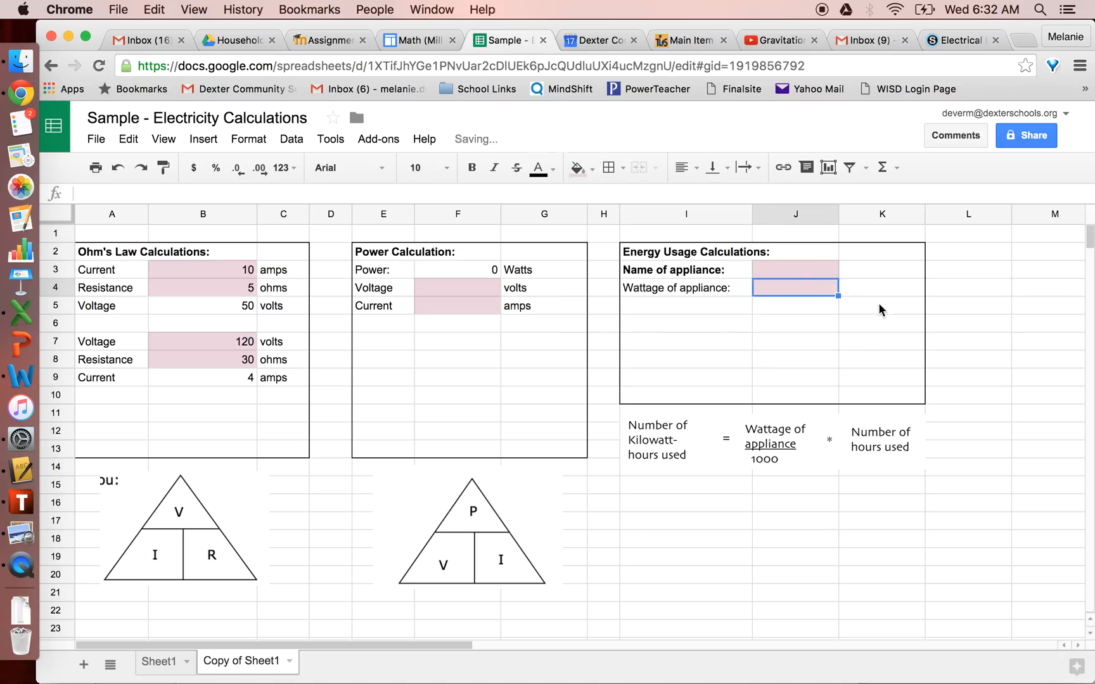
click(877, 291)
text(watts)
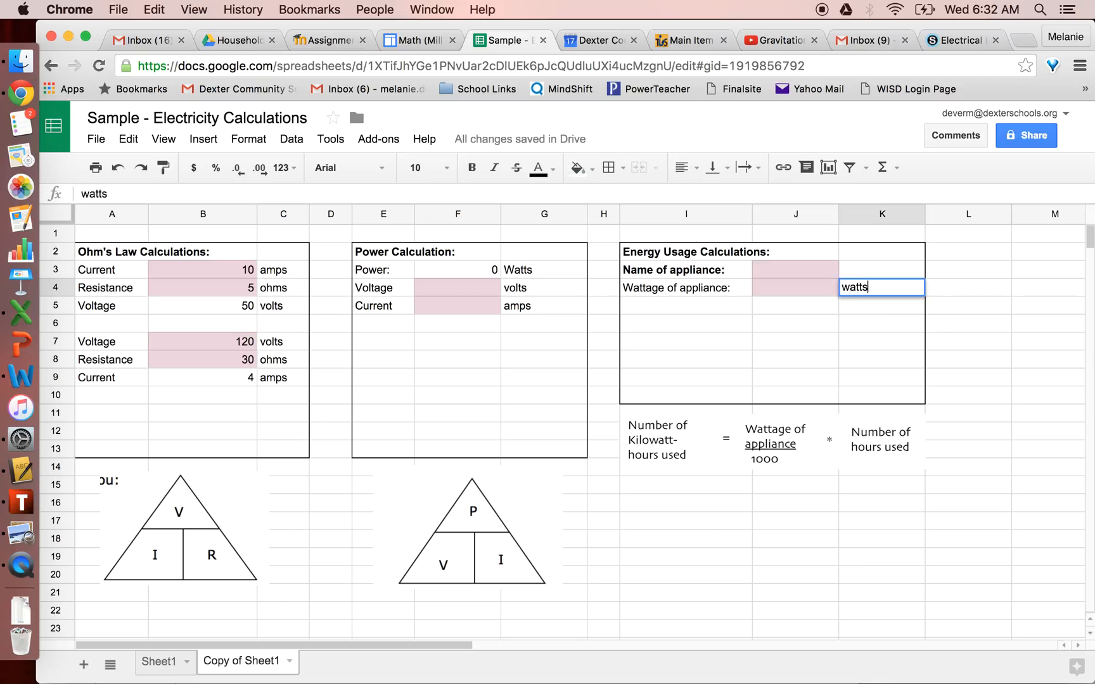
Step: Enter the heading "Calculations:" in cell I7 of the Energy Usage Calculations box
click(723, 321)
text(C)
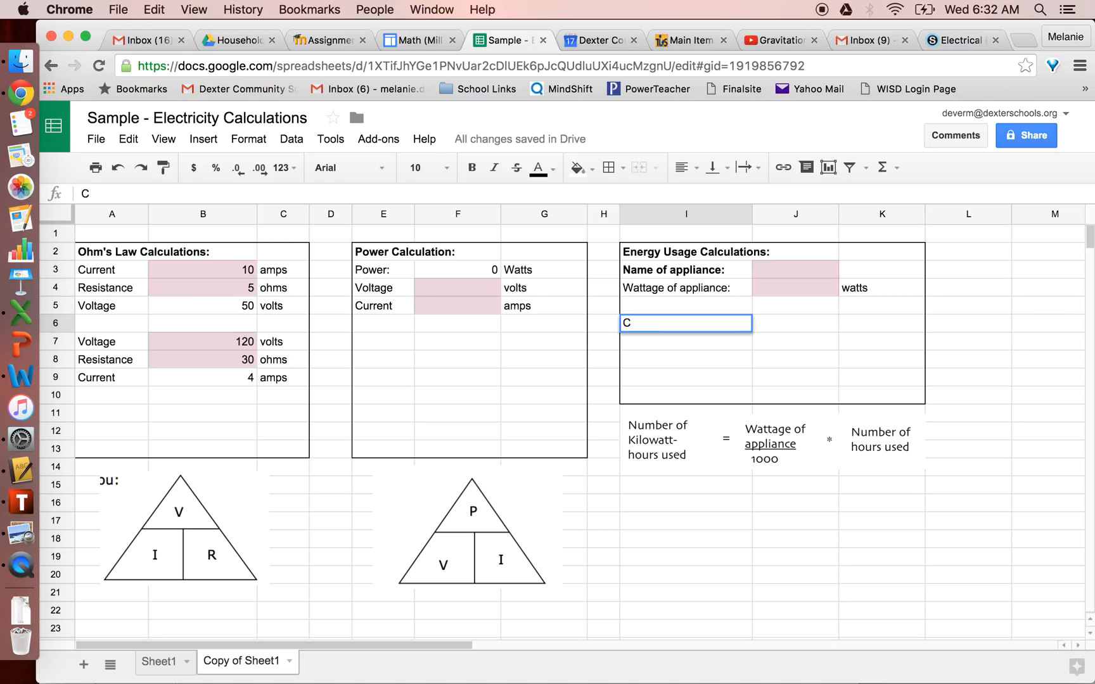
key(BackSpace)
key(Return)
text(c)
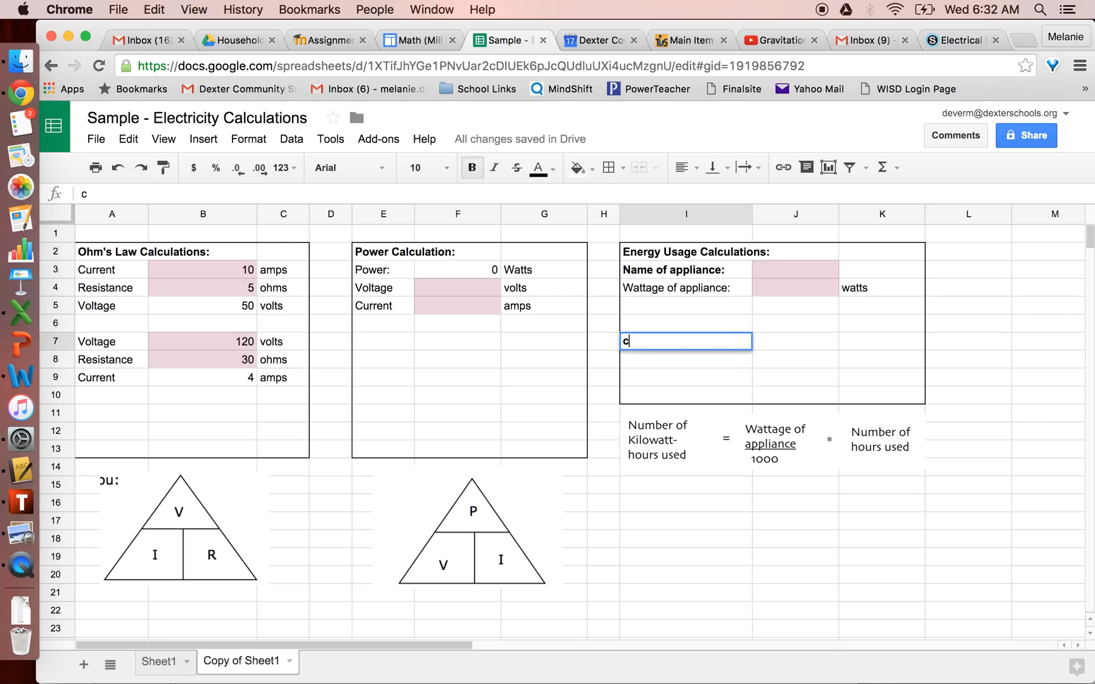
key(BackSpace)
text(Calculations:)
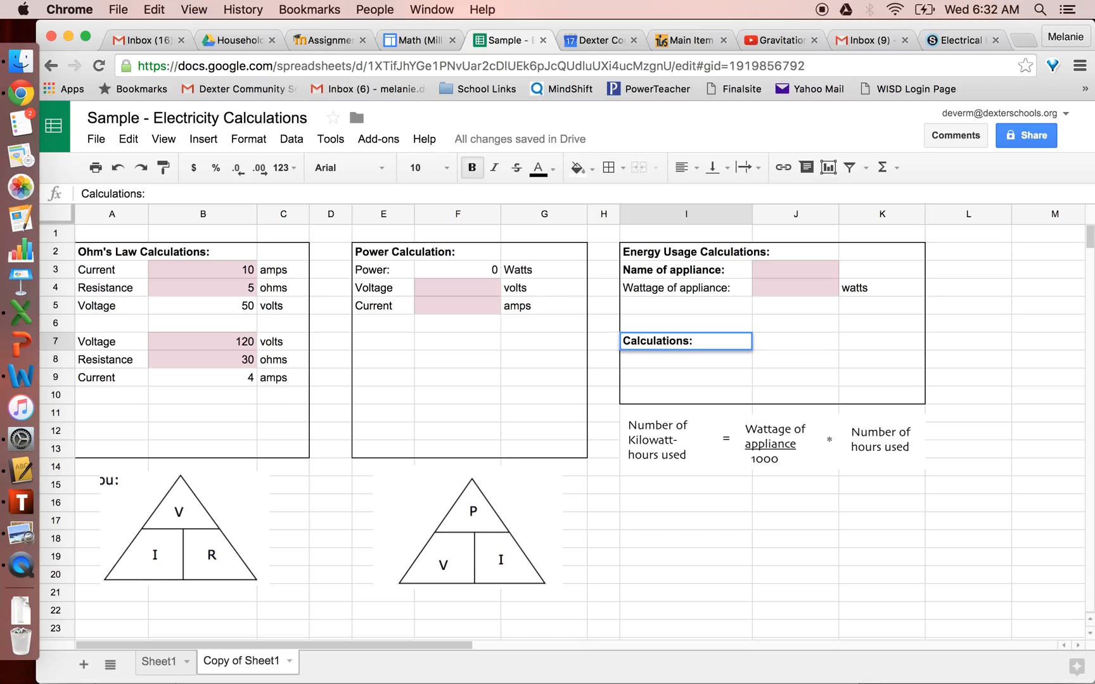
key(Return)
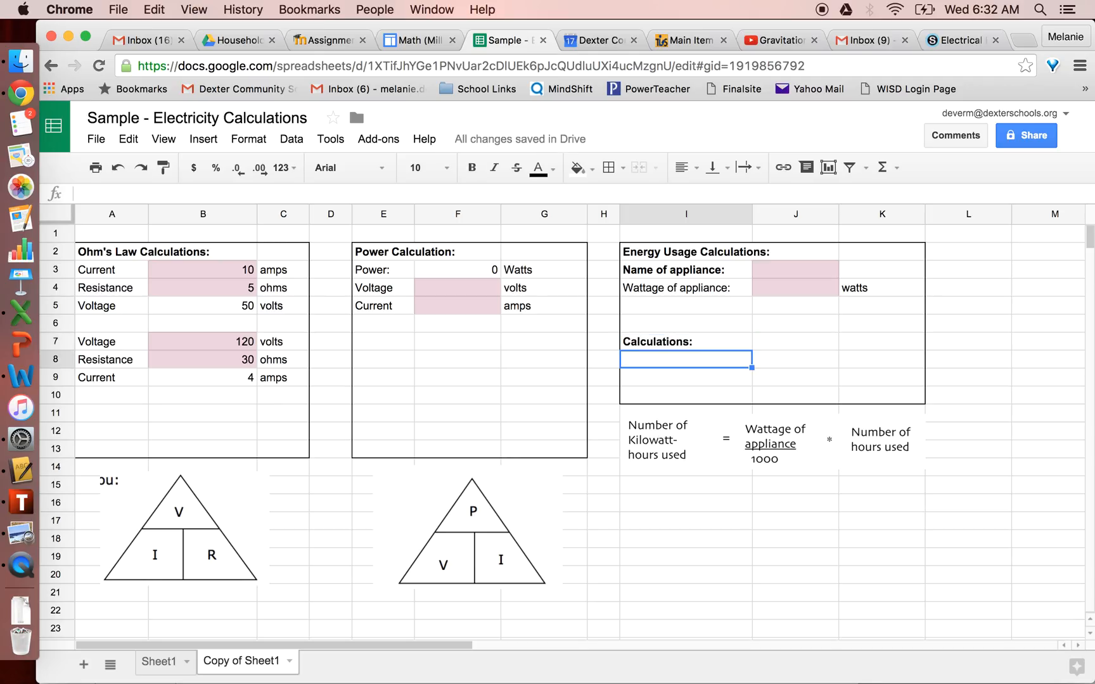
Step: Enter the label "Turn watts to kilowatts" in cell I8 under the Calculations heading
text(Turn wa)
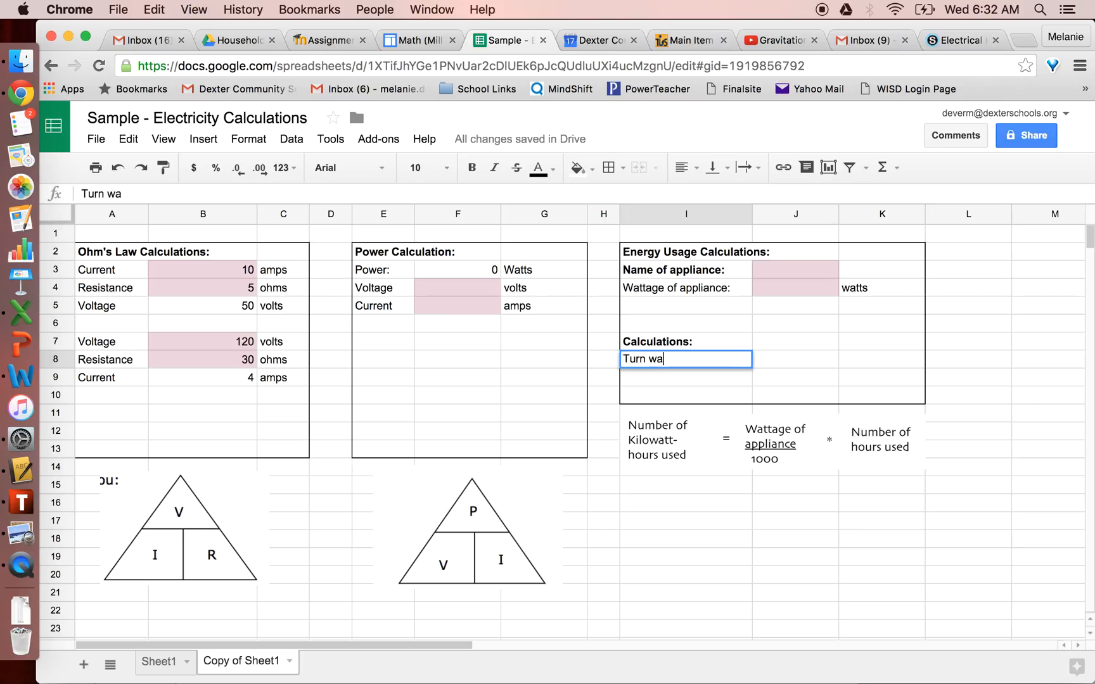
text(tts to kilwatts)
key(BackSpace)
key(BackSpace)
key(BackSpace)
key(BackSpace)
key(BackSpace)
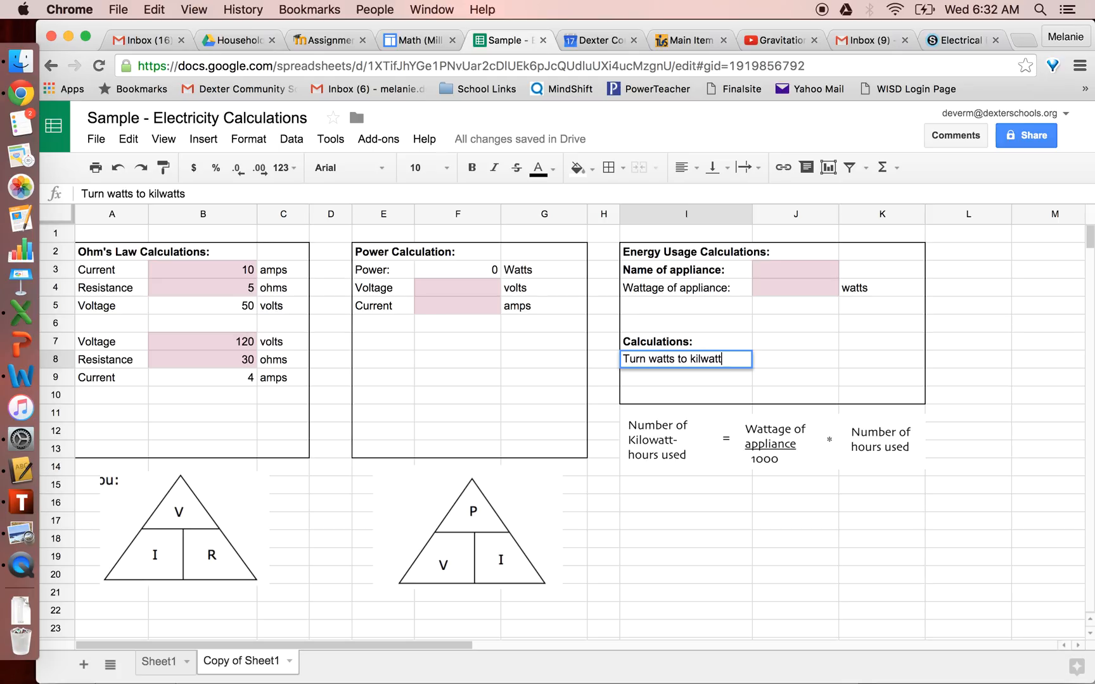
text(owatts)
key(Tab)
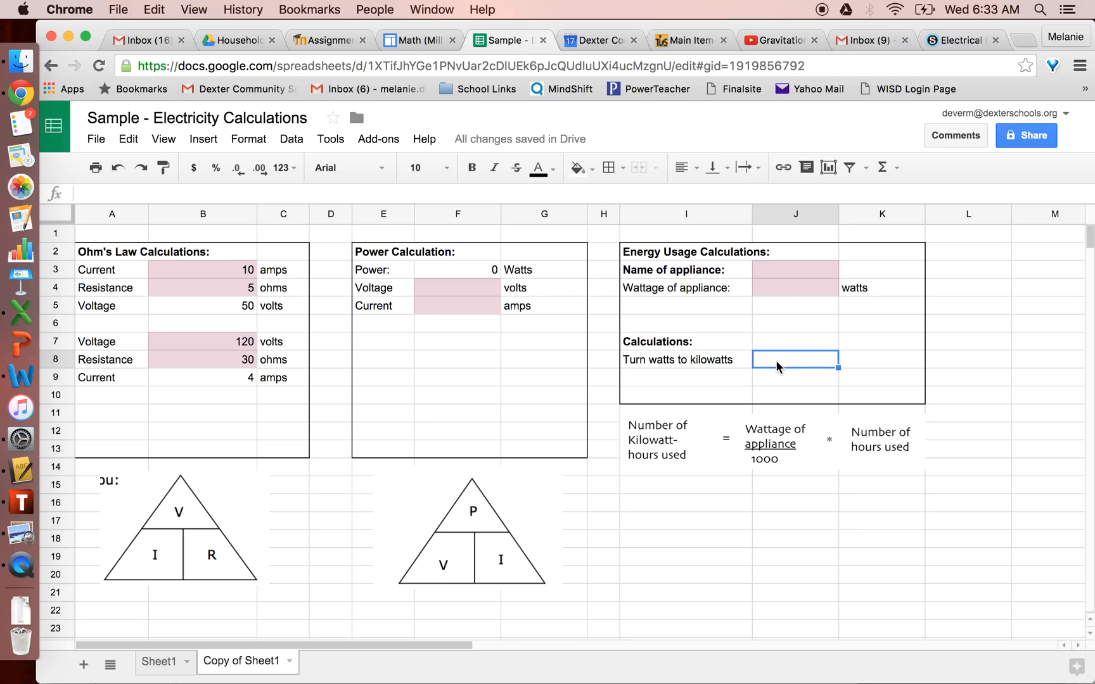
Step: Enter the formula =J4/1000 in cell J8 to convert the appliance wattage to kilowatts
text(=)
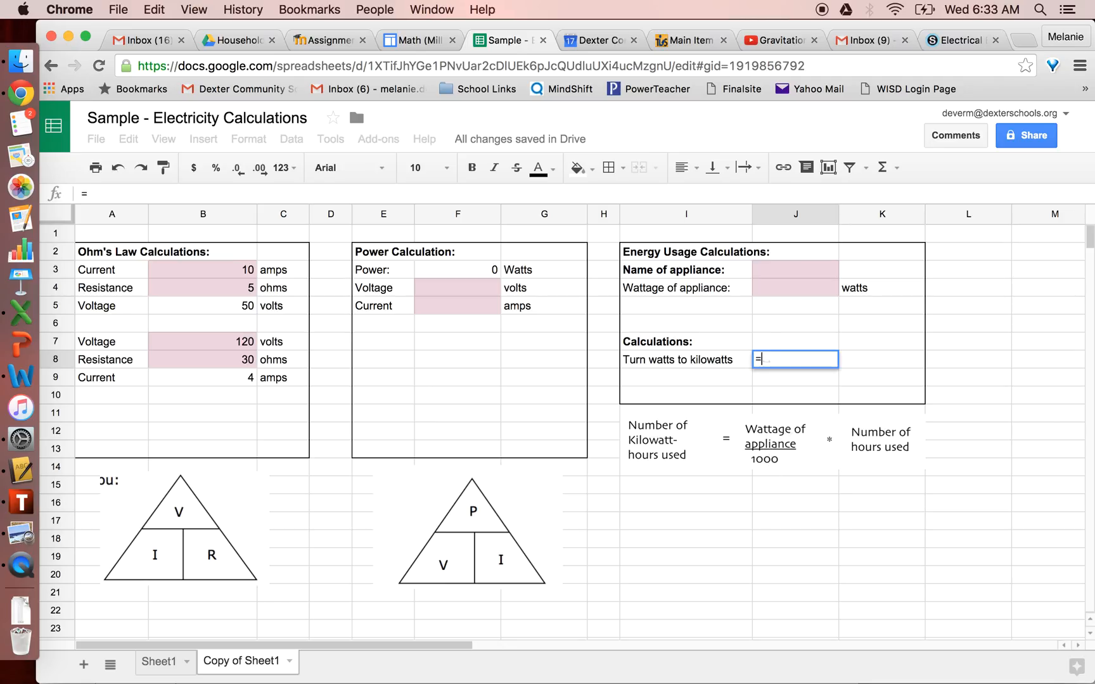
click(775, 290)
text(/1000)
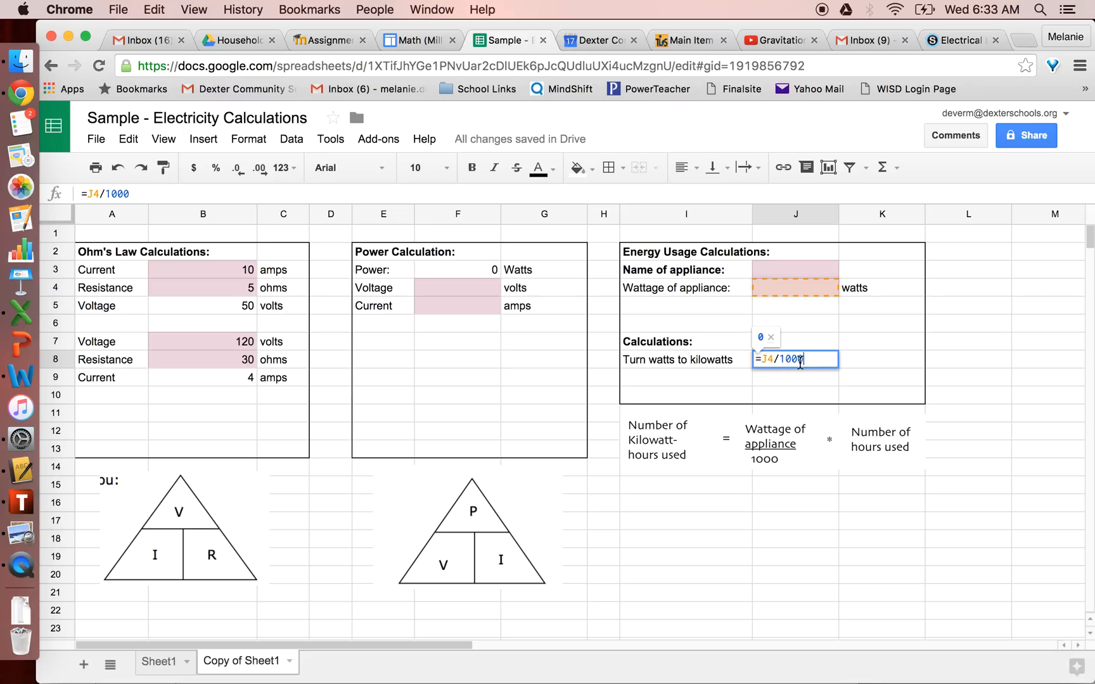
key(Return)
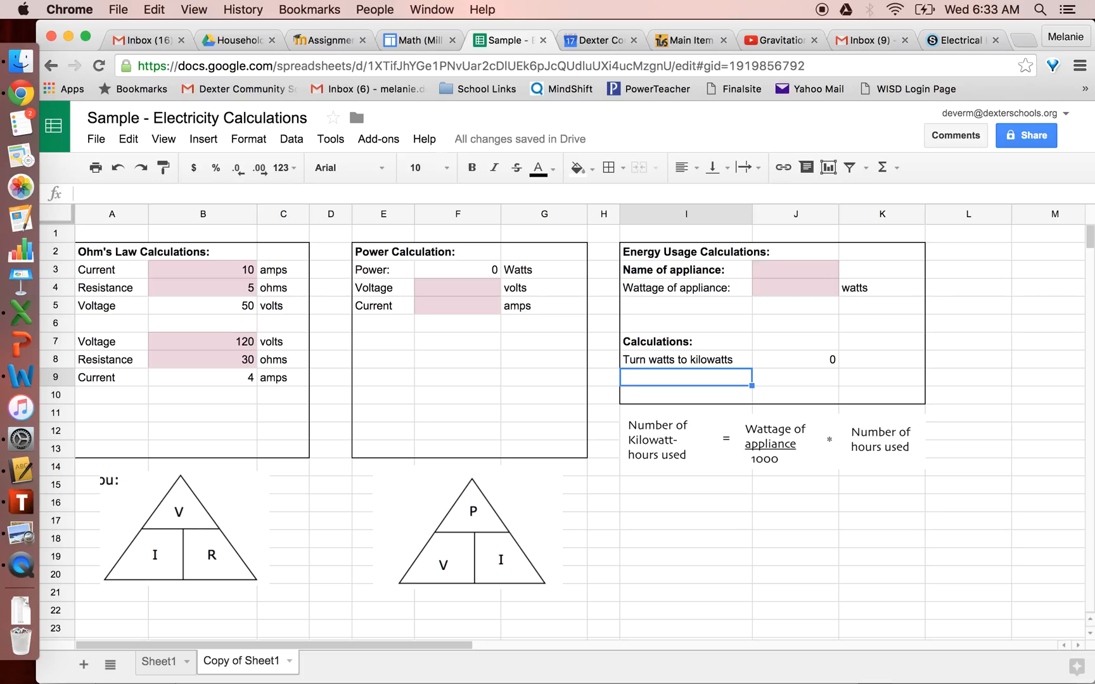
Step: Enter the label "Turn minutes into hours" in I9, and add "How long it's used" in I5 with the unit "Minutes" in K5
text(Turn minutes into hours)
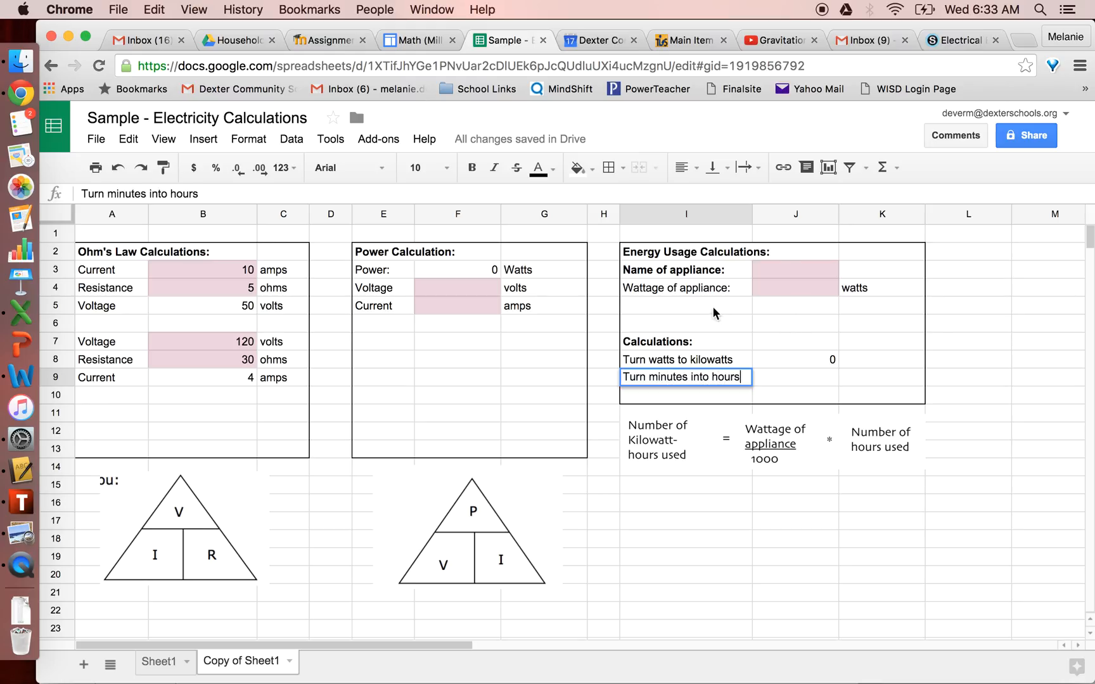
click(713, 306)
text(How long it's used)
key(Tab)
key(Tab)
text(Minutes)
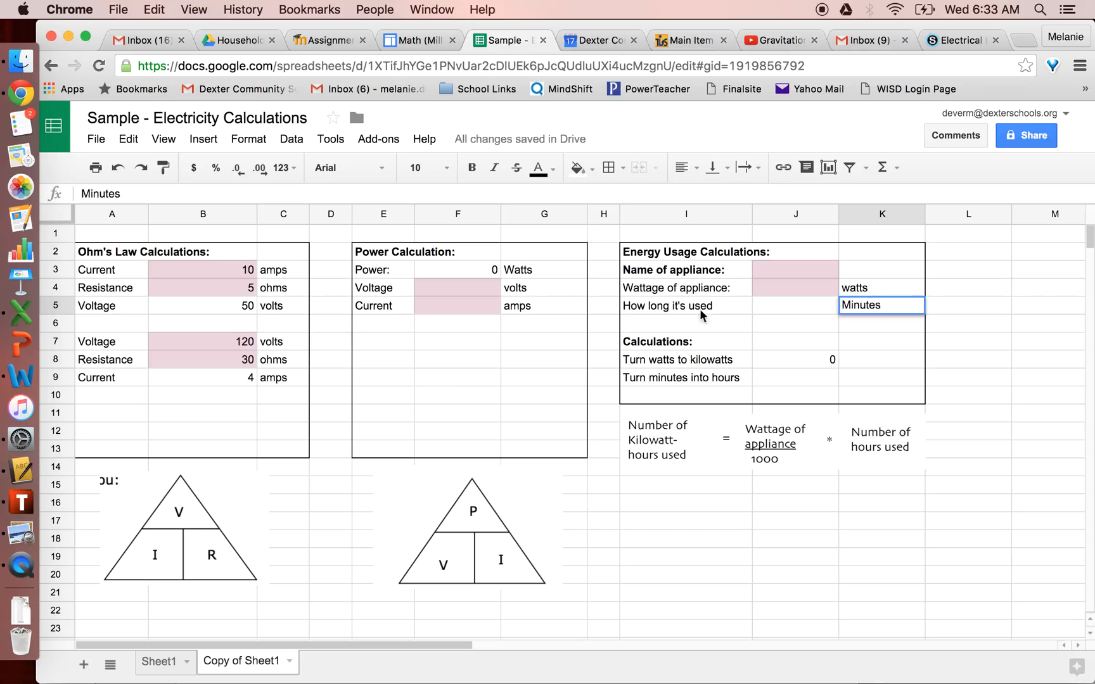
Step: Shade the usage time input cell J5 light pink
click(773, 309)
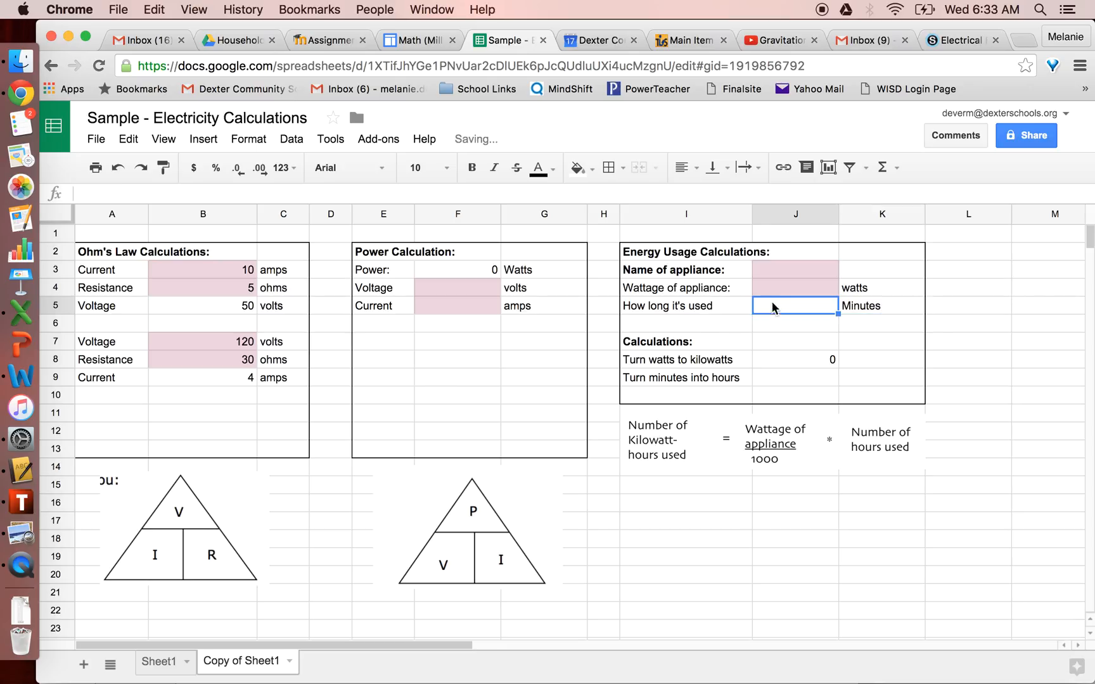
click(589, 170)
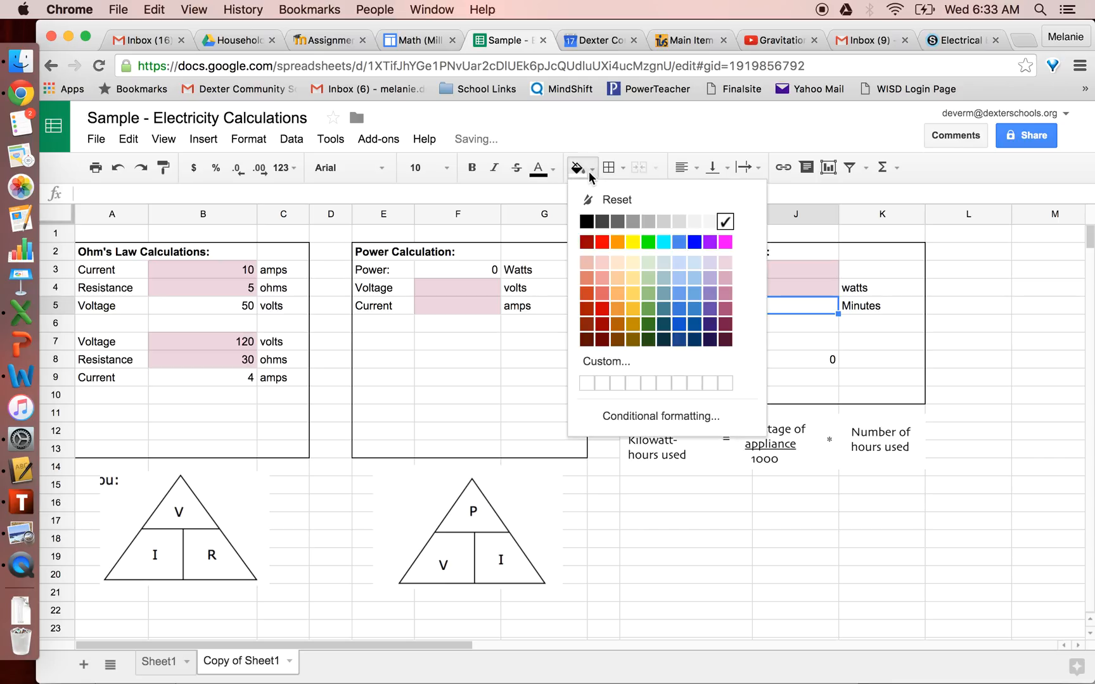
click(725, 263)
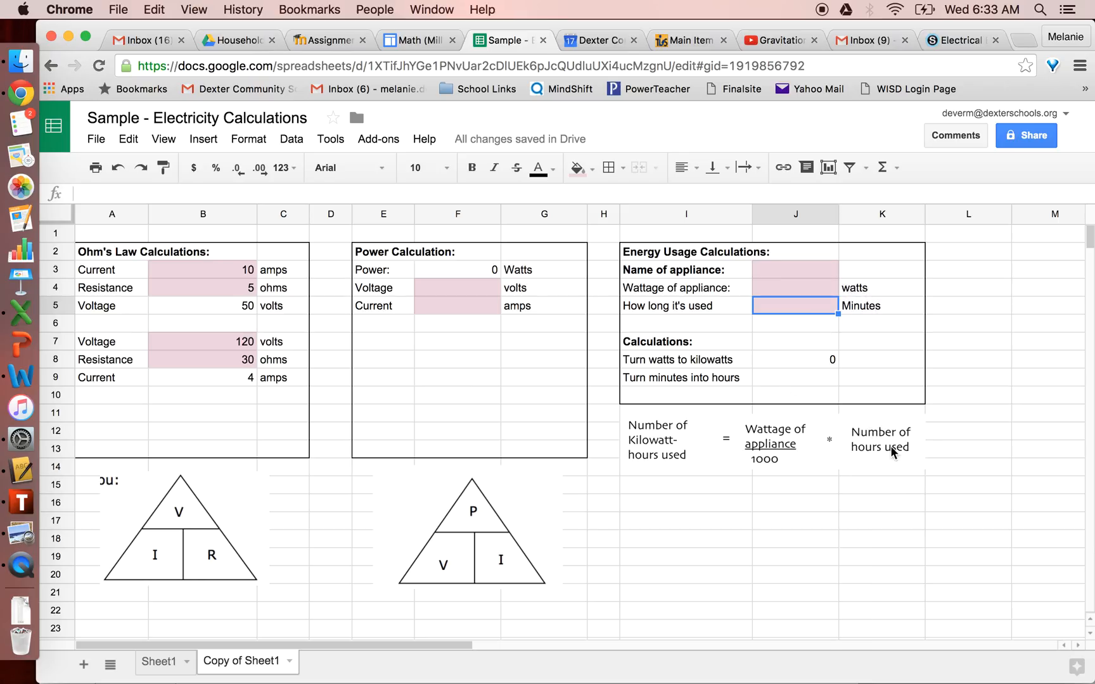
Step: Enter the formula =J5/60 in cell J9 to convert the usage minutes into hours
click(817, 379)
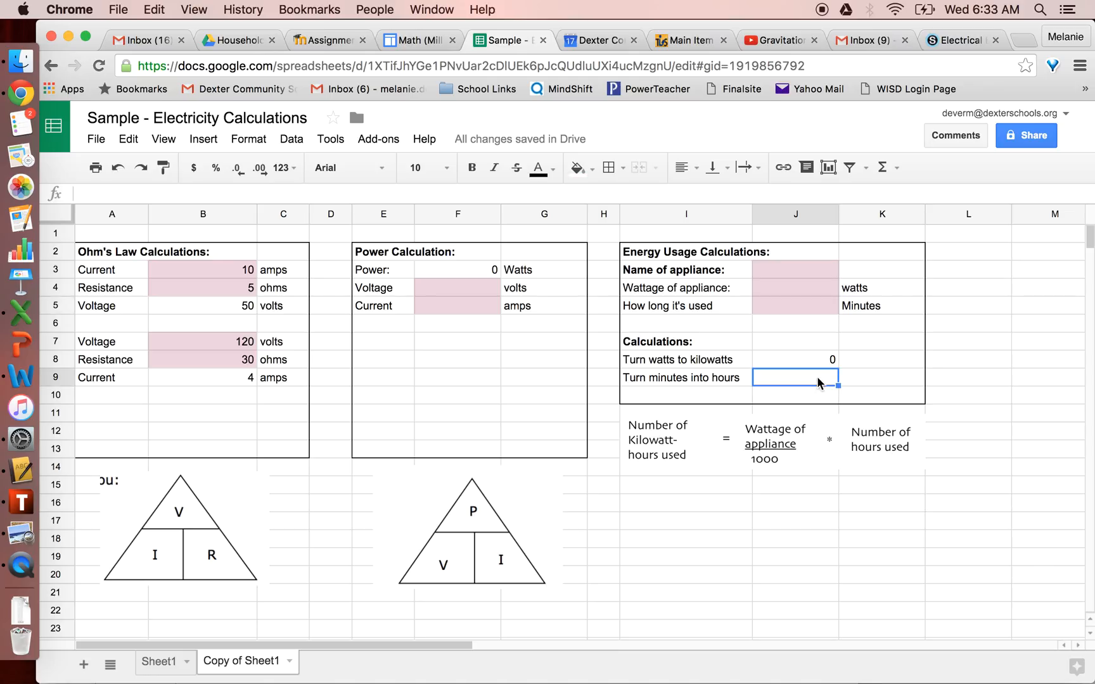
text(=)
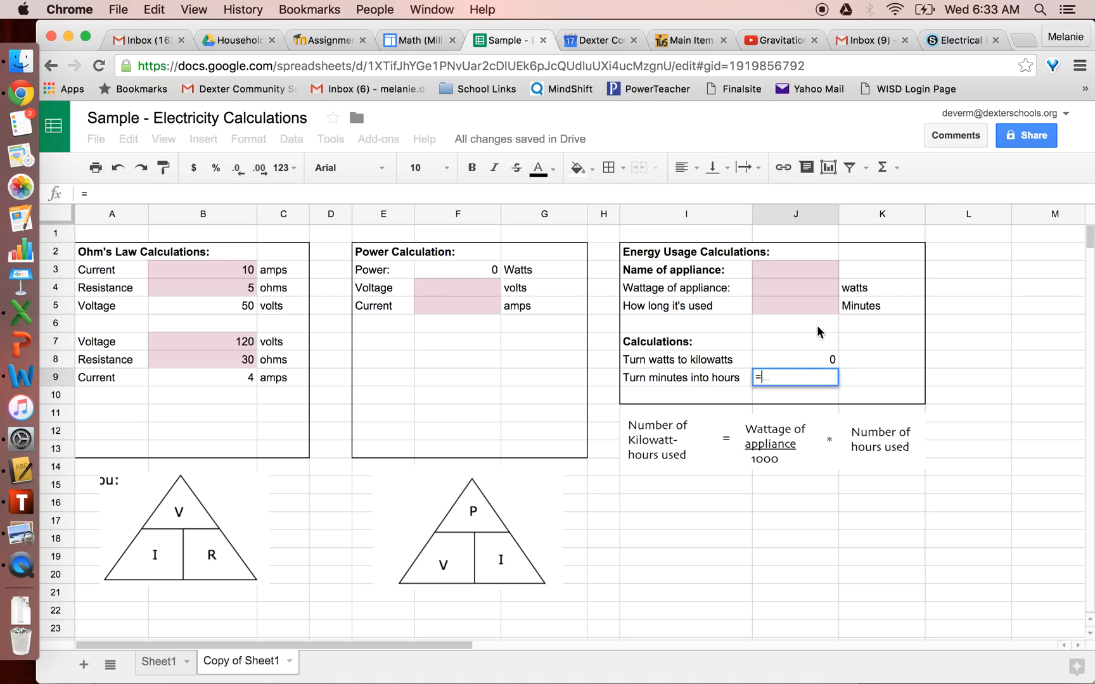
click(814, 308)
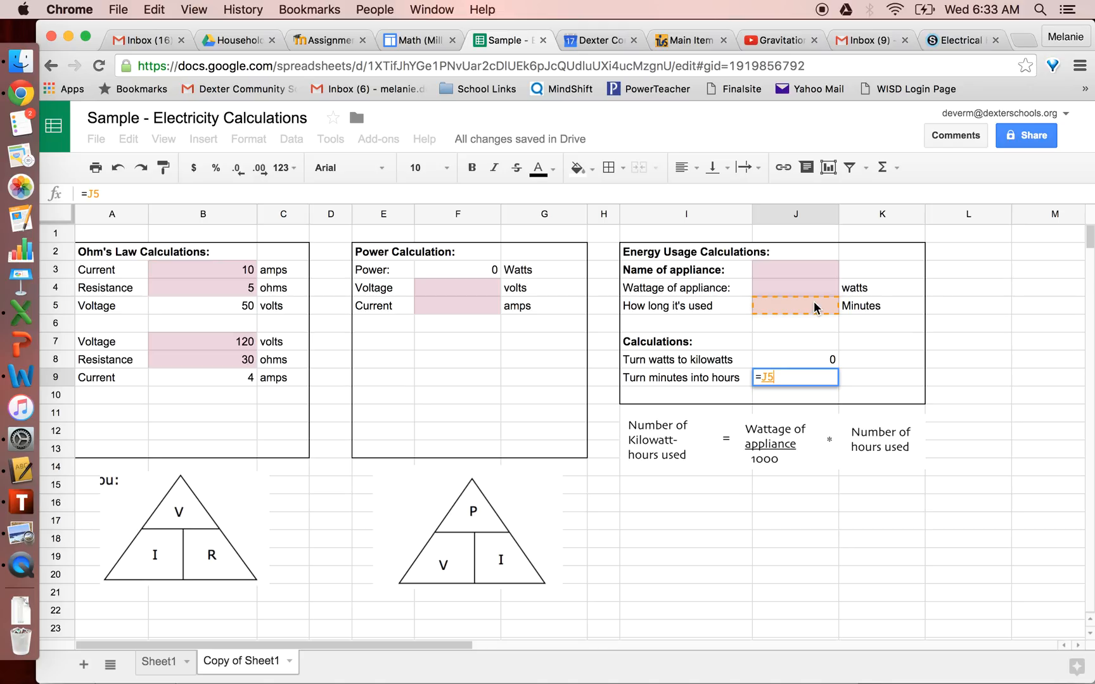
text(/0)
text(0)
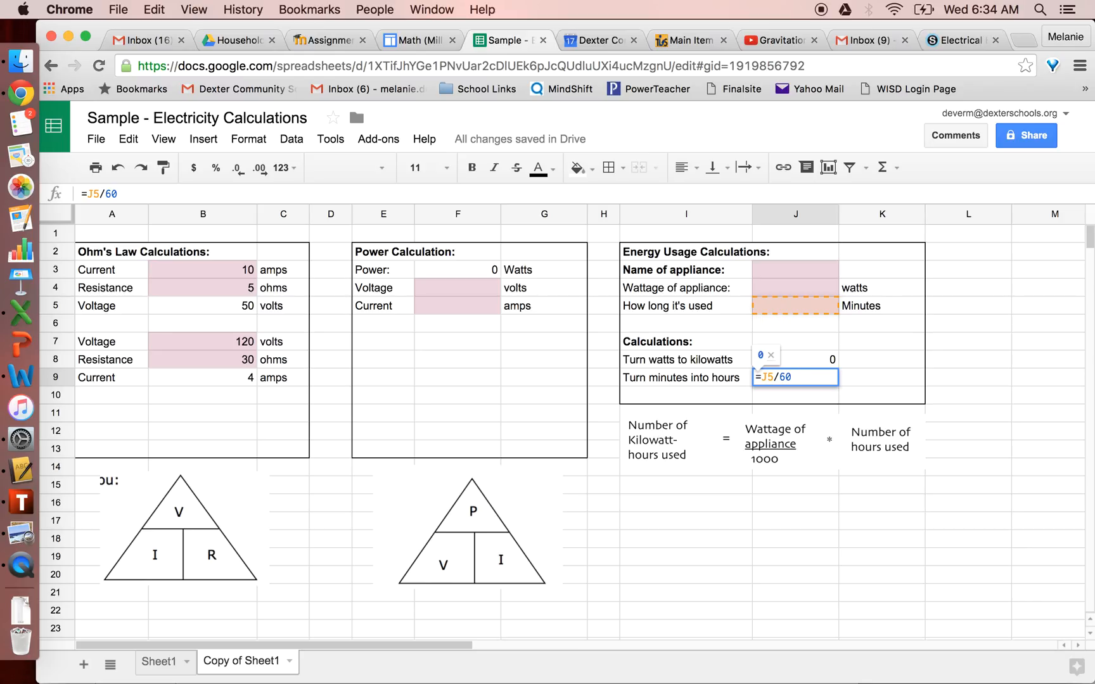
key(Return)
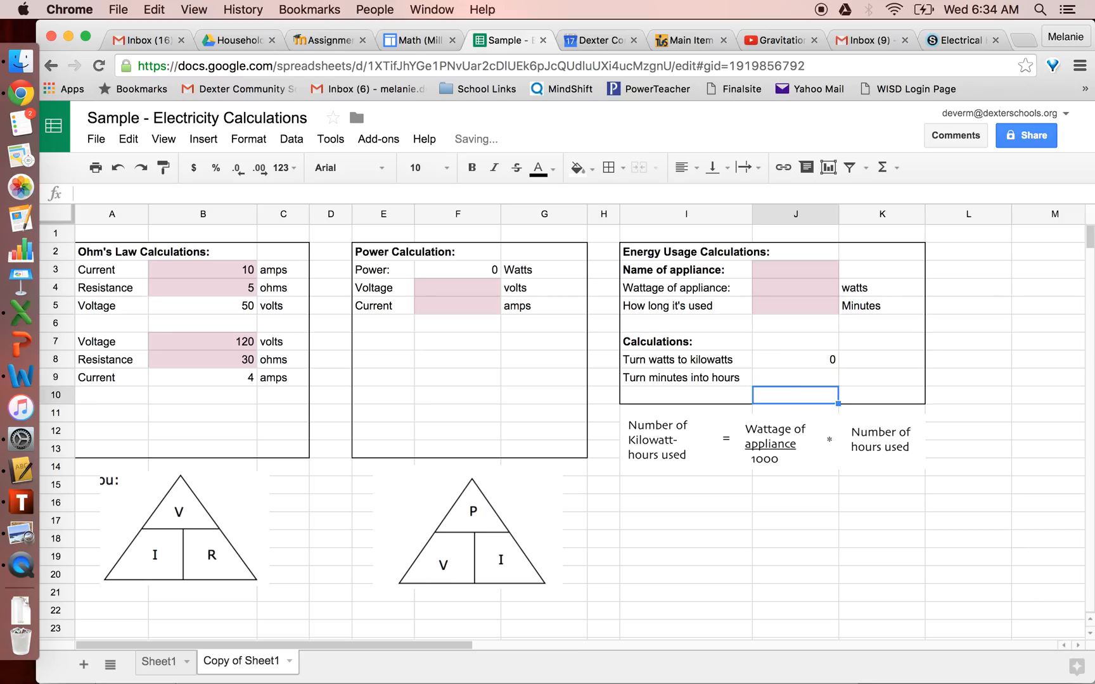
Step: Enter the label "Calculate kilowatt hours" in cell I10 of the Energy Usage Calculations box
click(726, 395)
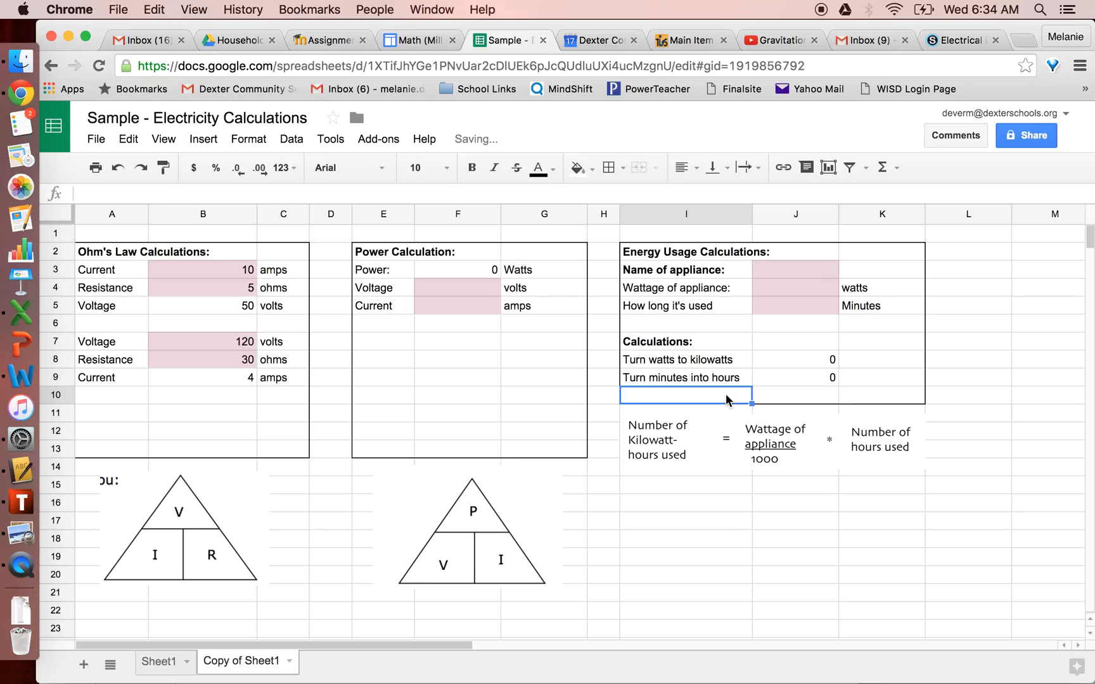
text(Cal)
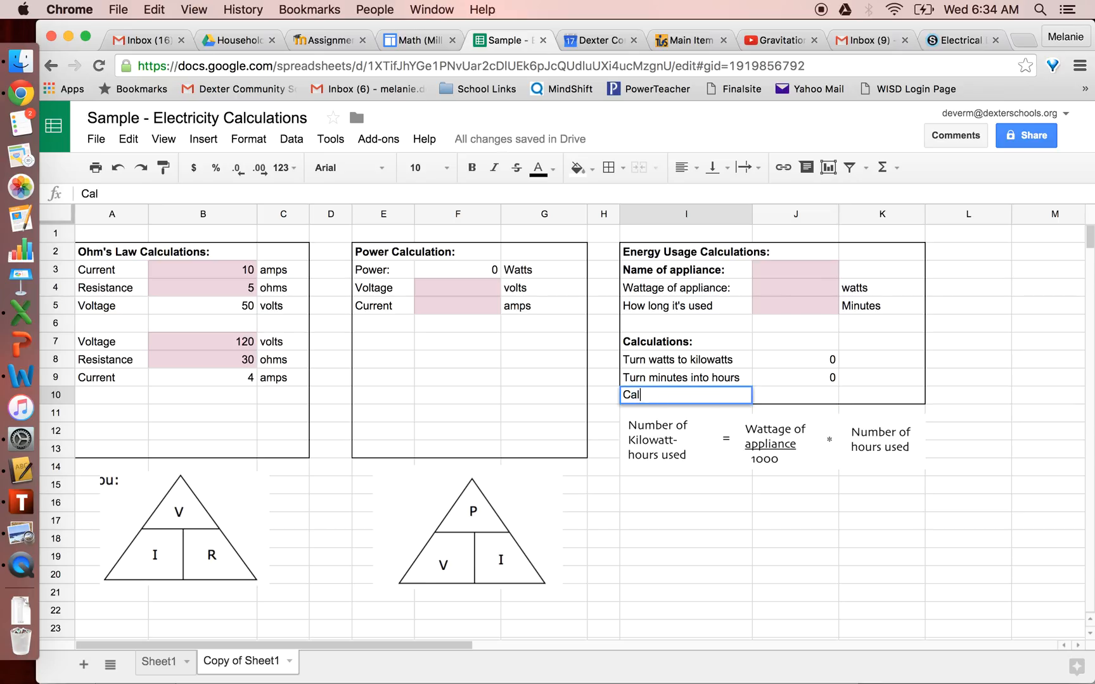
text(culate kilowatt hours)
key(Tab)
Step: Enter the formula =J8*J9 in cell J10 to multiply the kilowatts by the hours
text(=)
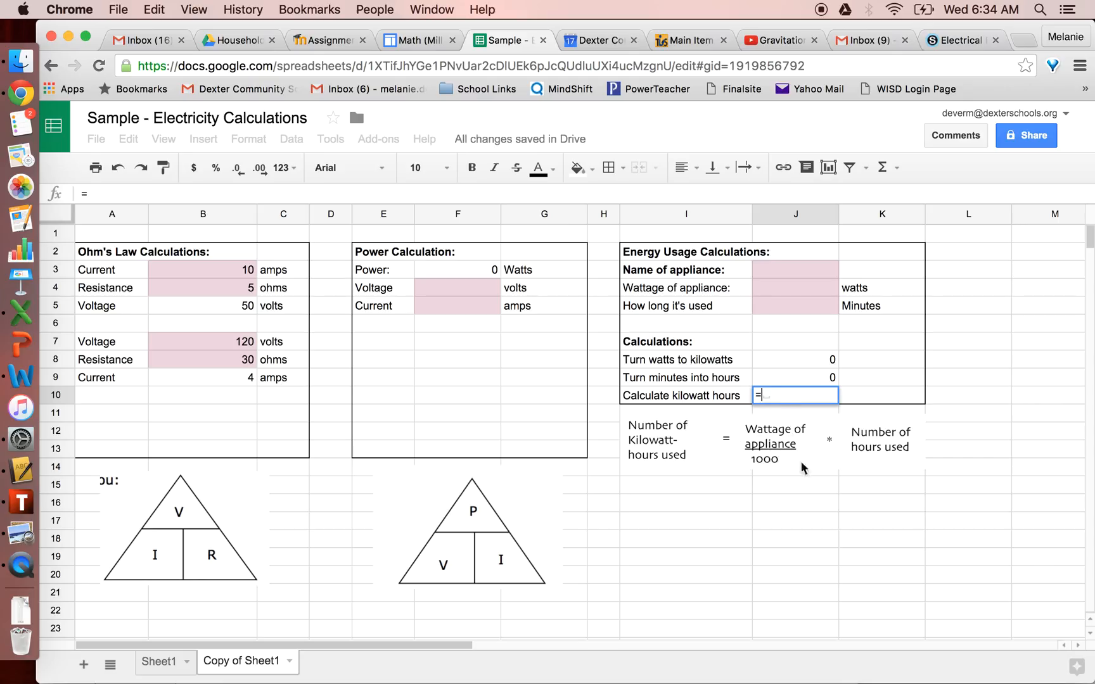
click(796, 361)
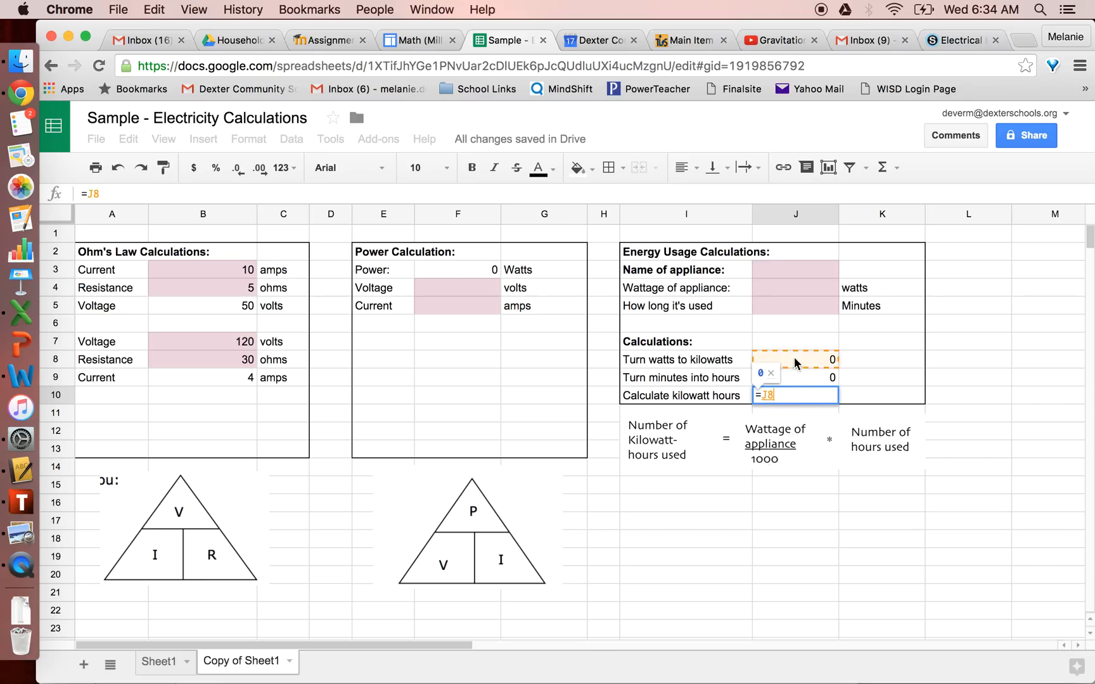
text(*)
click(828, 382)
key(Return)
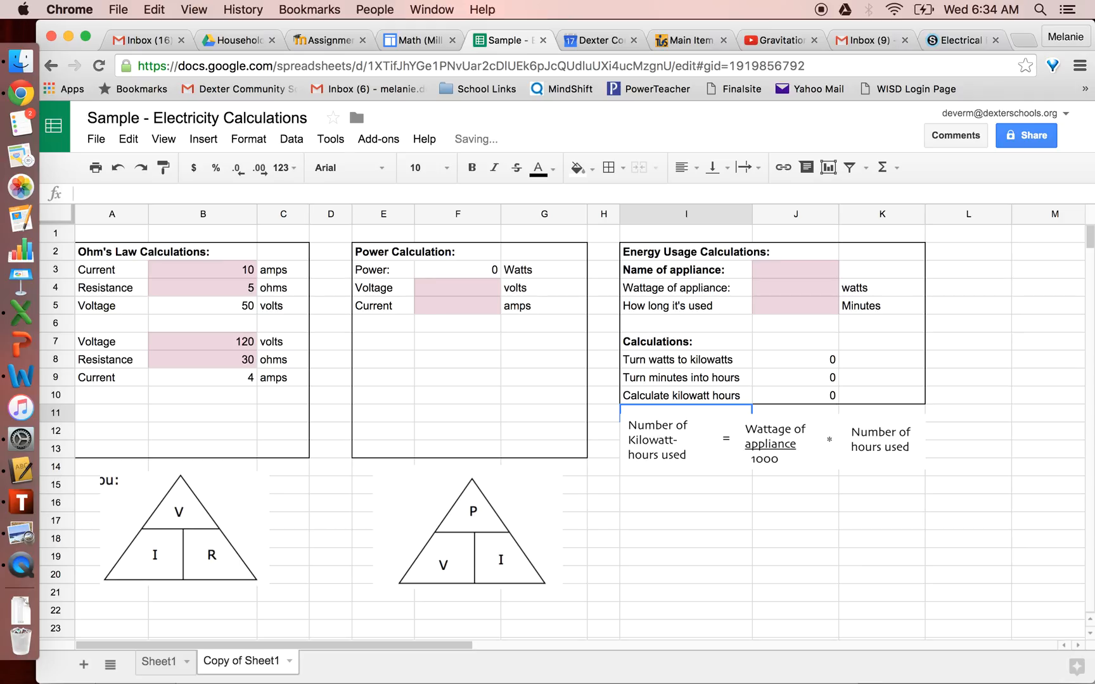
Step: Enter "Microwave" as the appliance name in cell J3, correcting the misspelled ending
click(794, 266)
text(Micro)
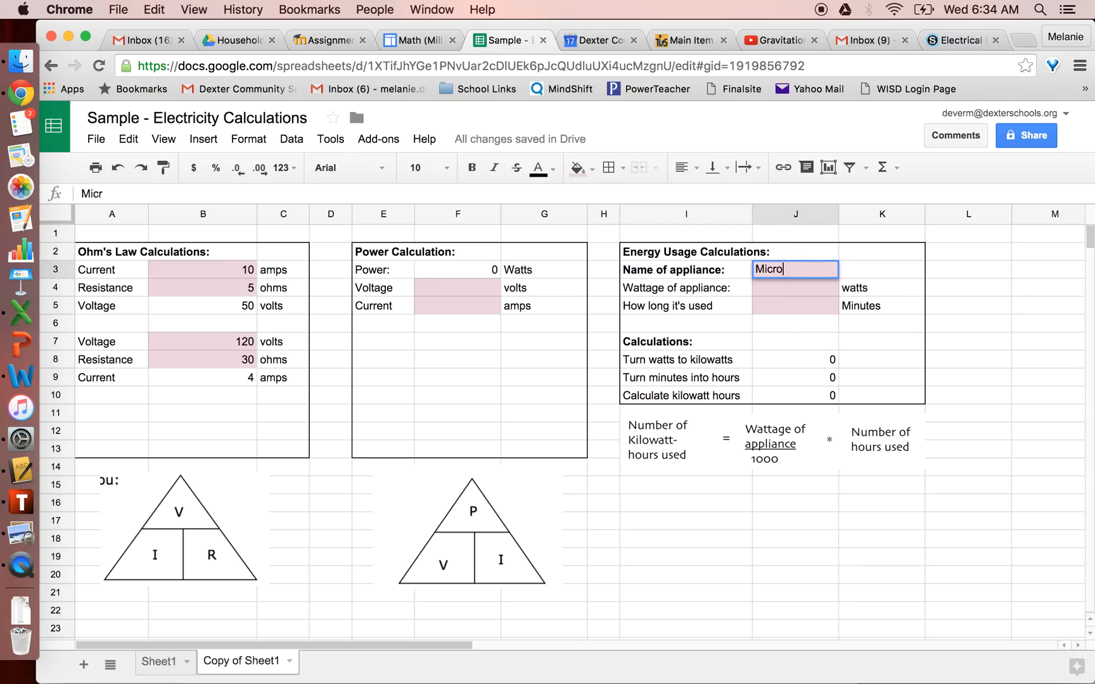
text(wage)
key(Tab)
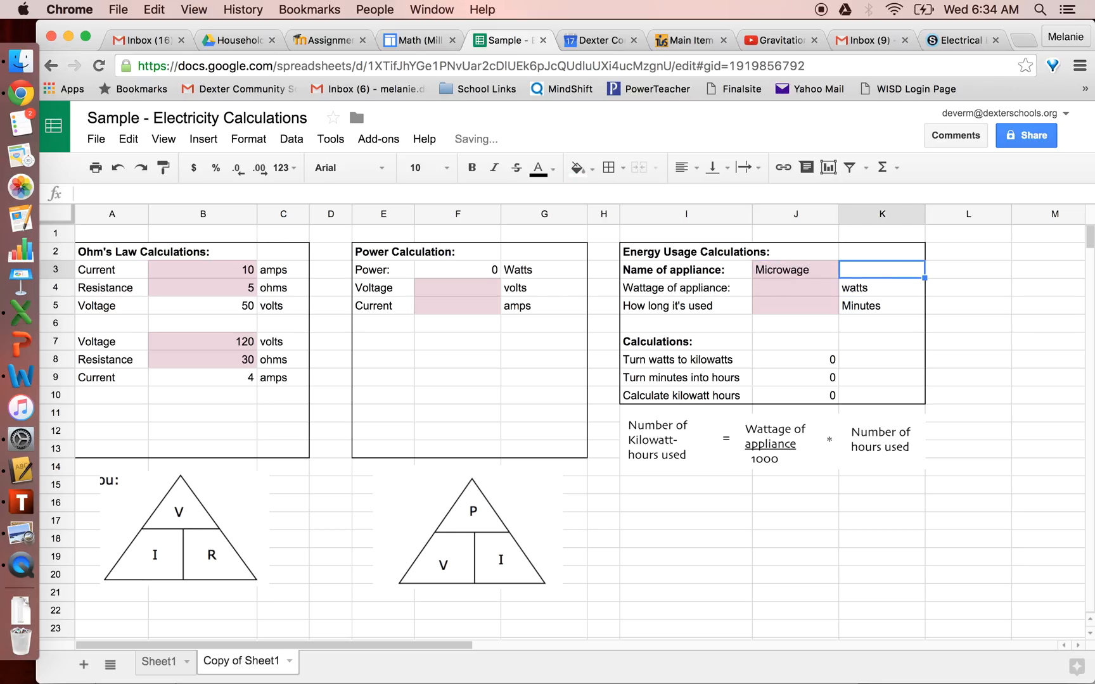
double_click(808, 271)
key(BackSpace)
key(BackSpace)
text(ve)
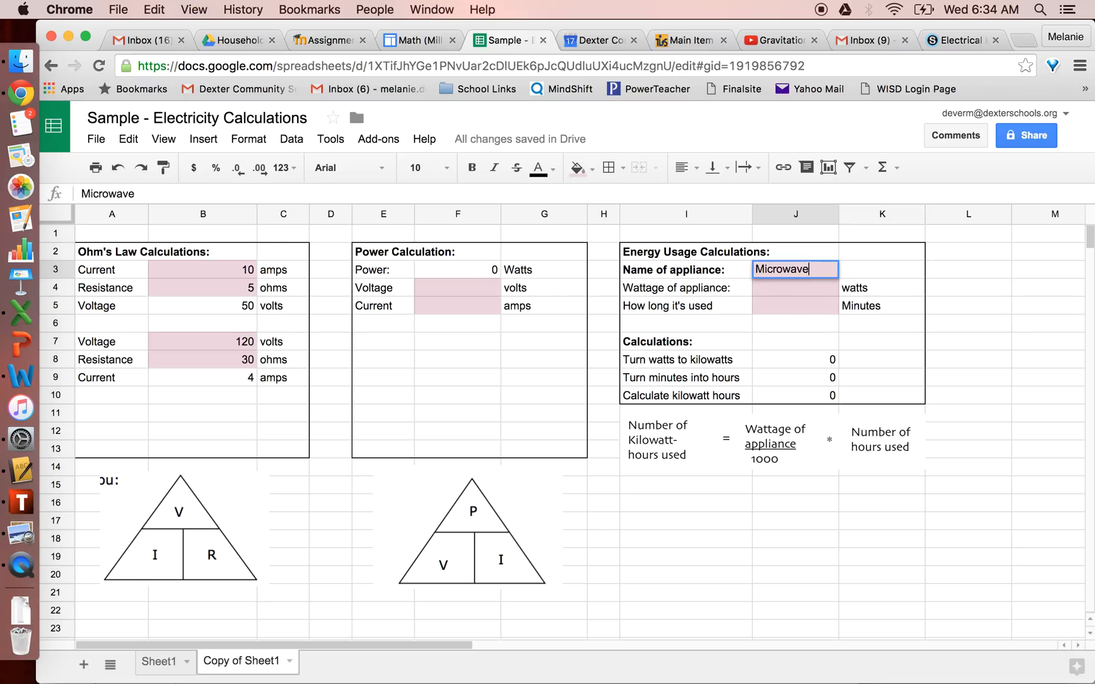
Step: Enter a wattage of 2500 in J4 and a usage time of 3 minutes in J5
click(784, 289)
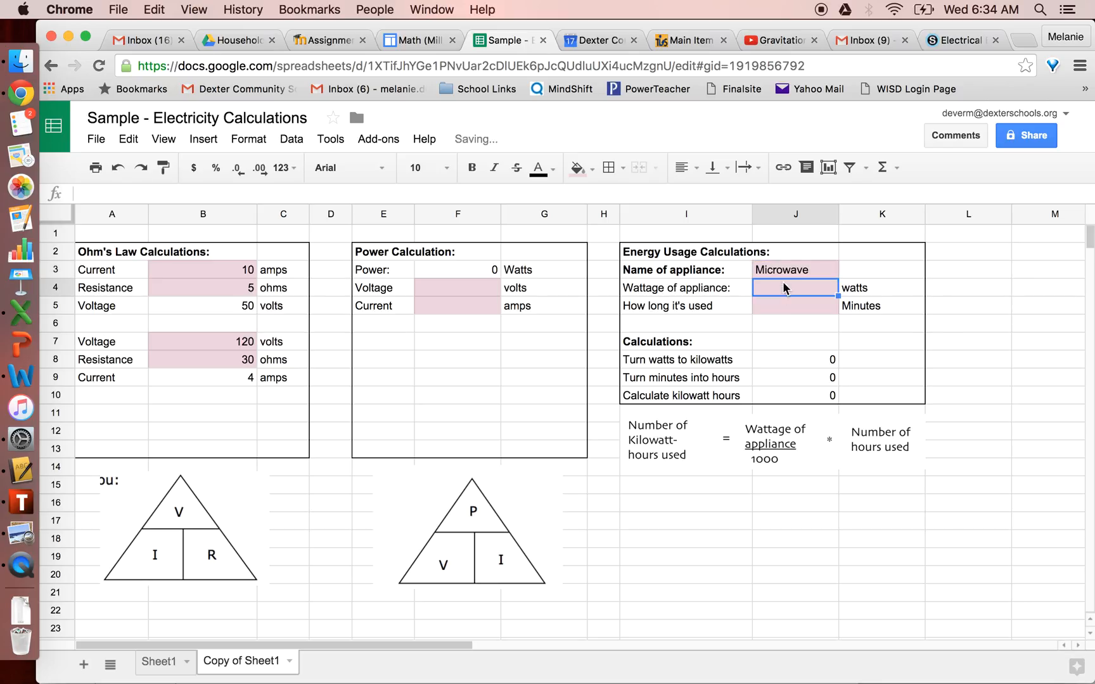
text(2500)
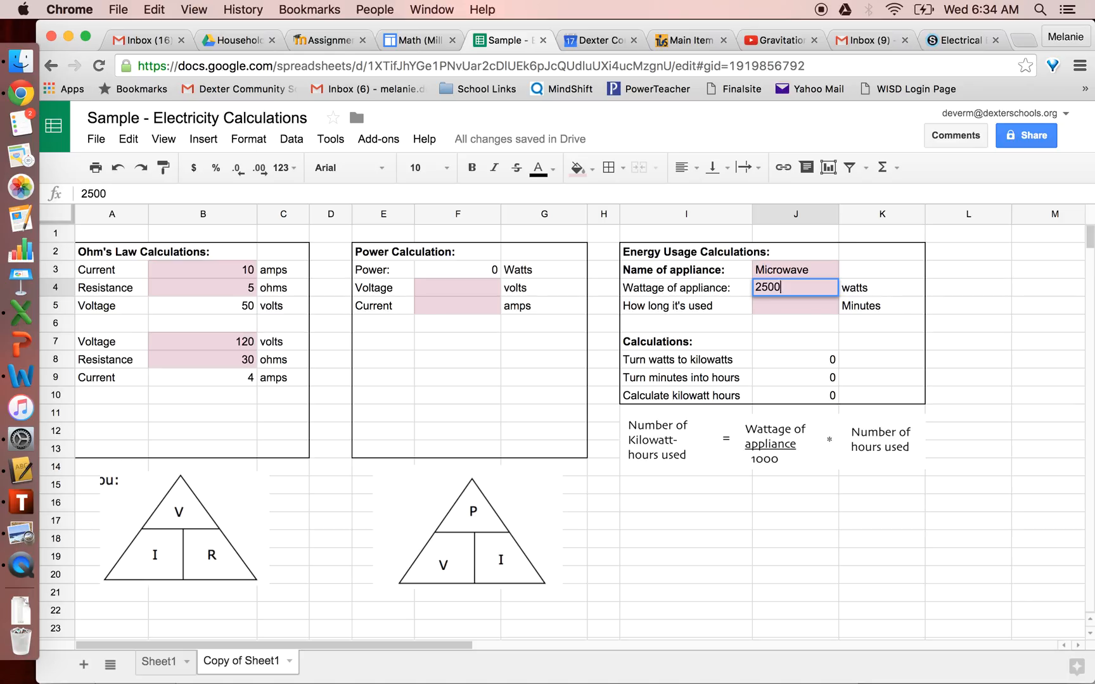
key(Return)
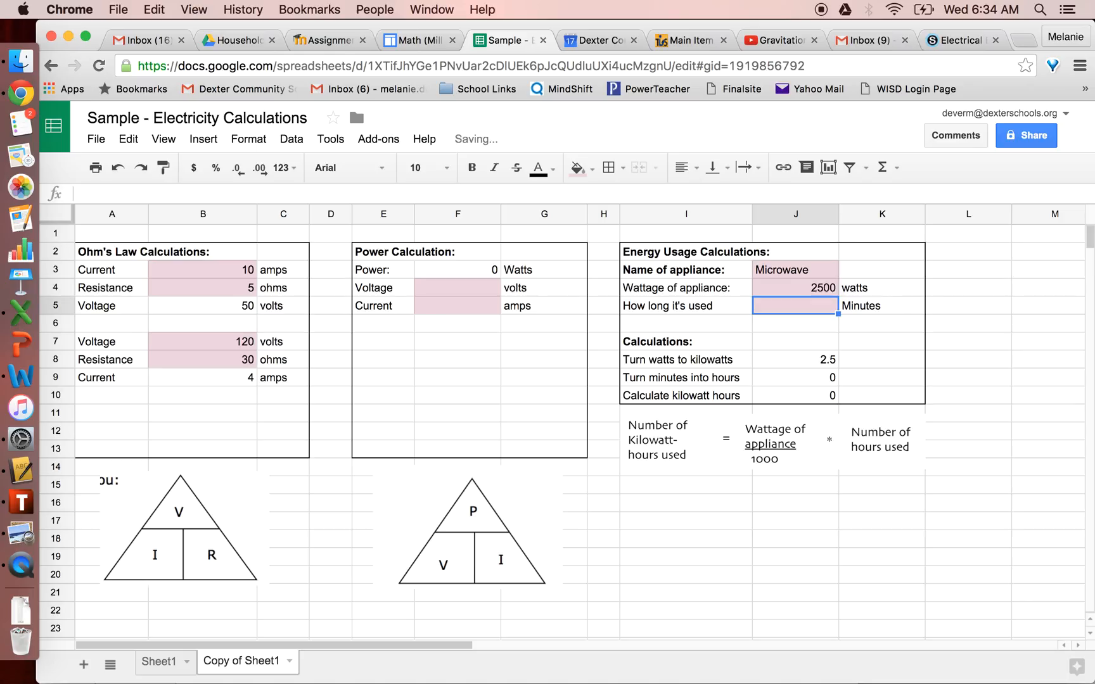
text(3)
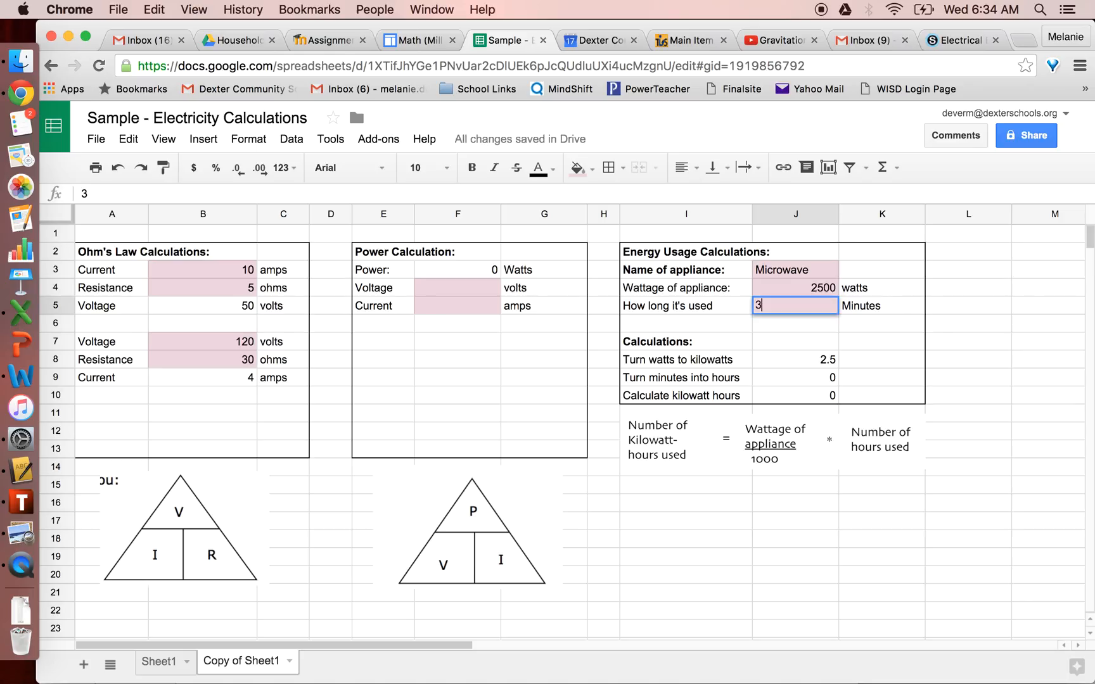
key(Return)
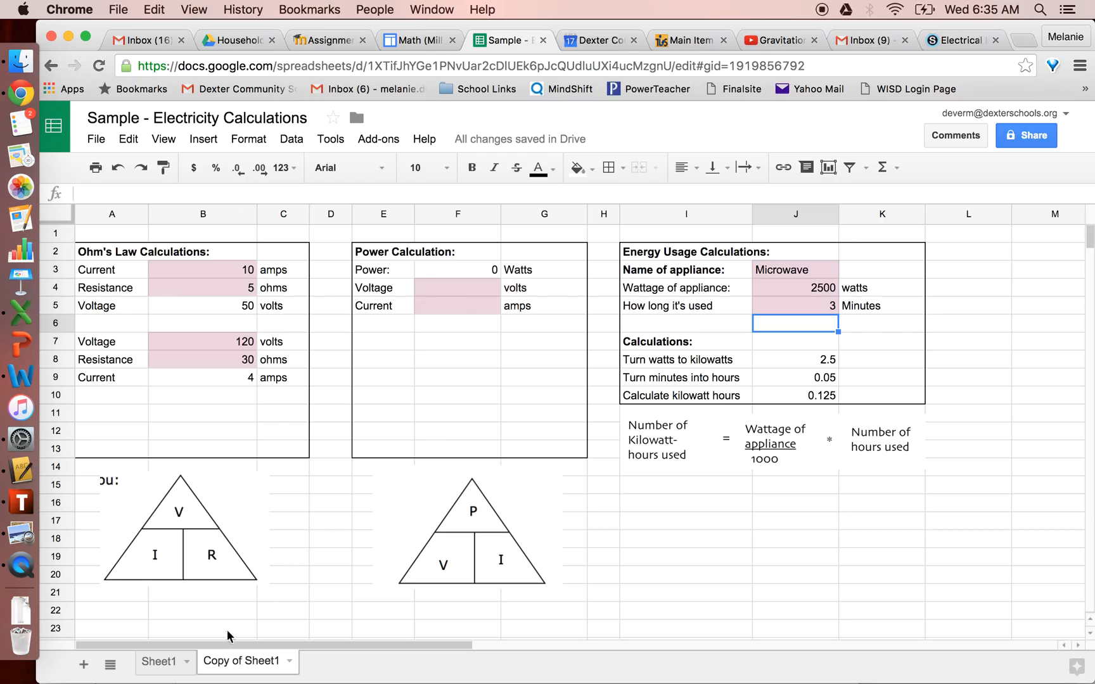
Step: Switch to Sheet1 and get a shareable link for the spreadsheet
click(163, 662)
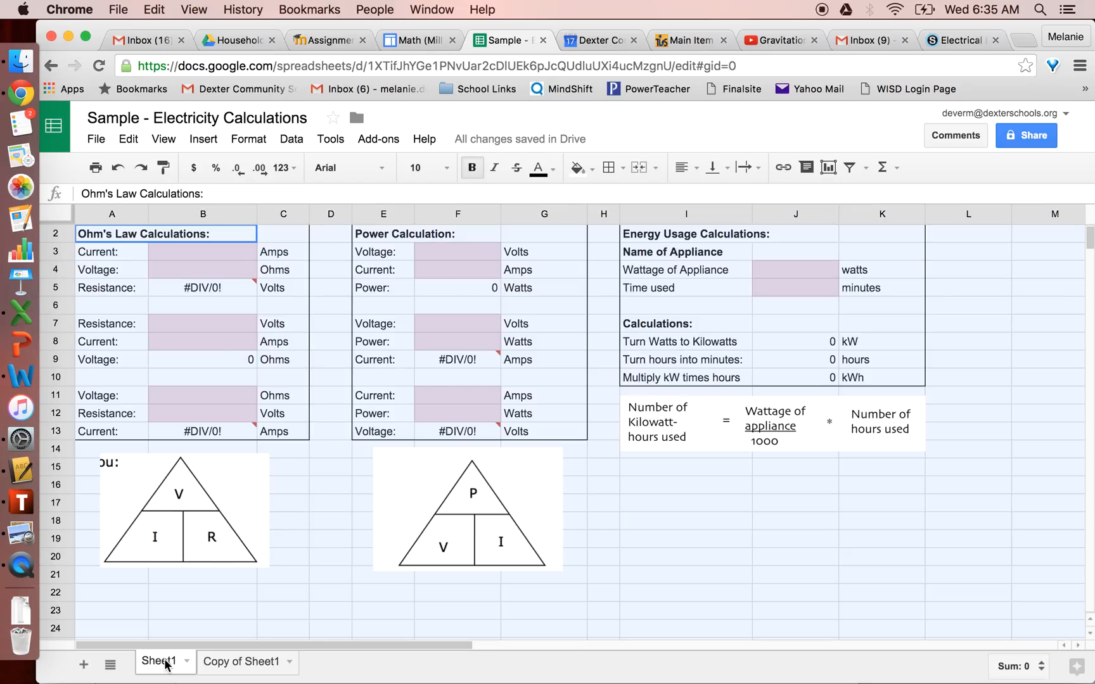
click(666, 580)
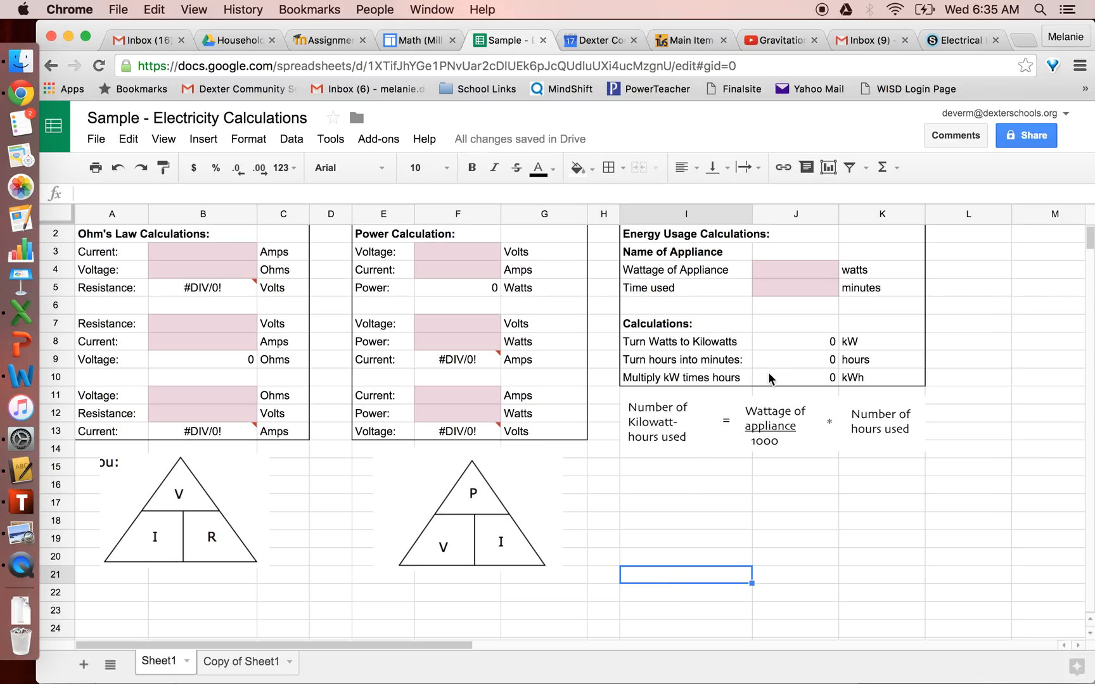
click(1038, 141)
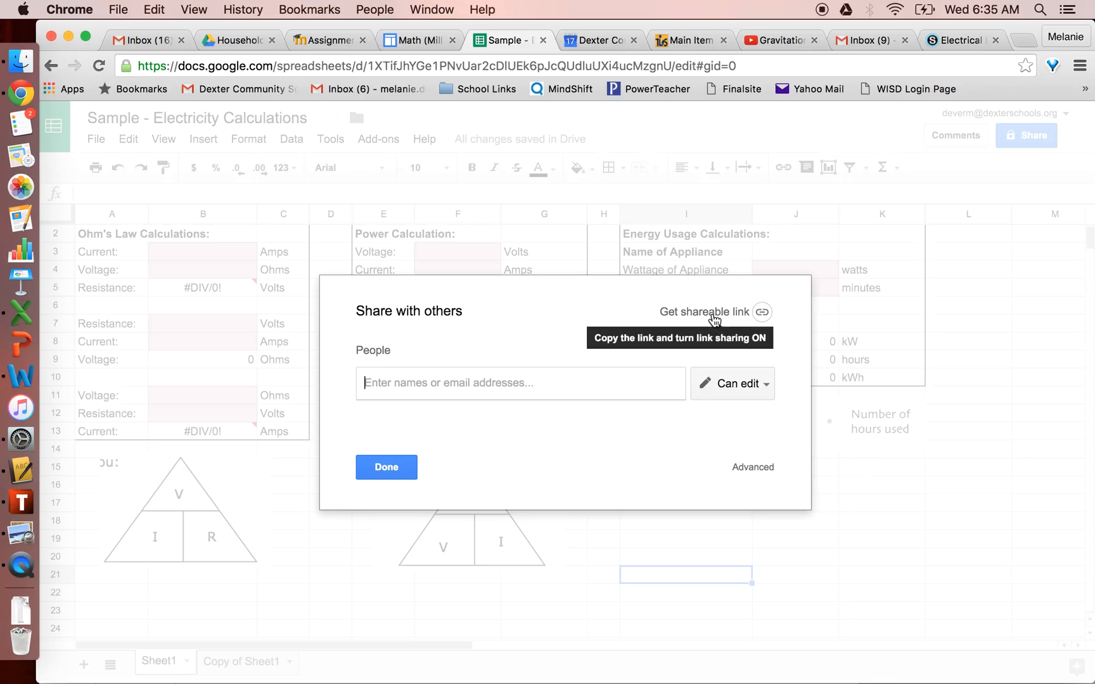
click(715, 313)
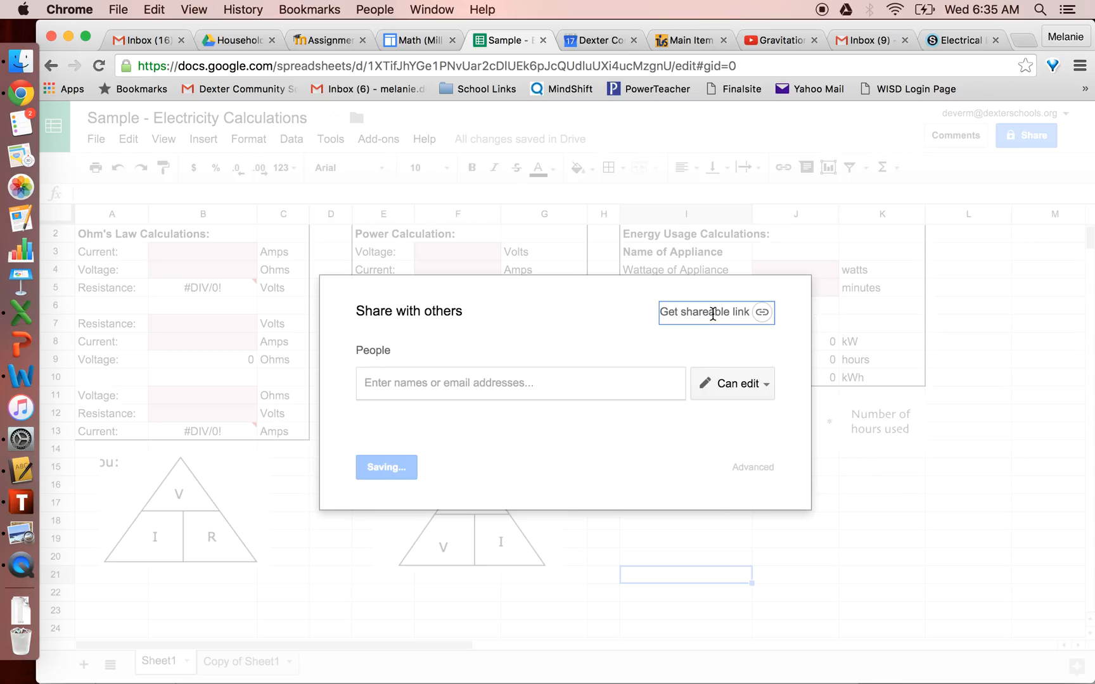